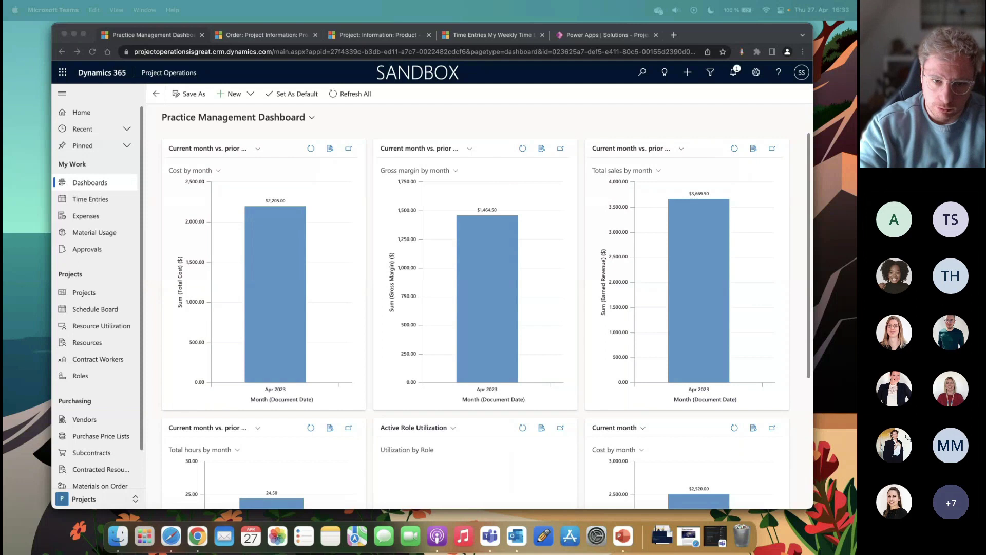
# - Switch the work area to Settings without changing apps
pyautogui.click(287, 173)
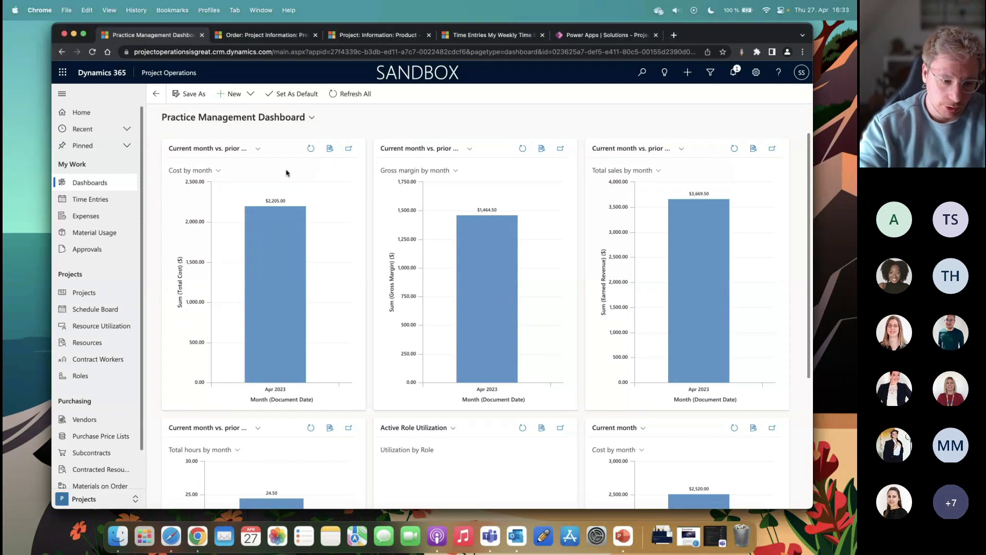
pyautogui.click(194, 77)
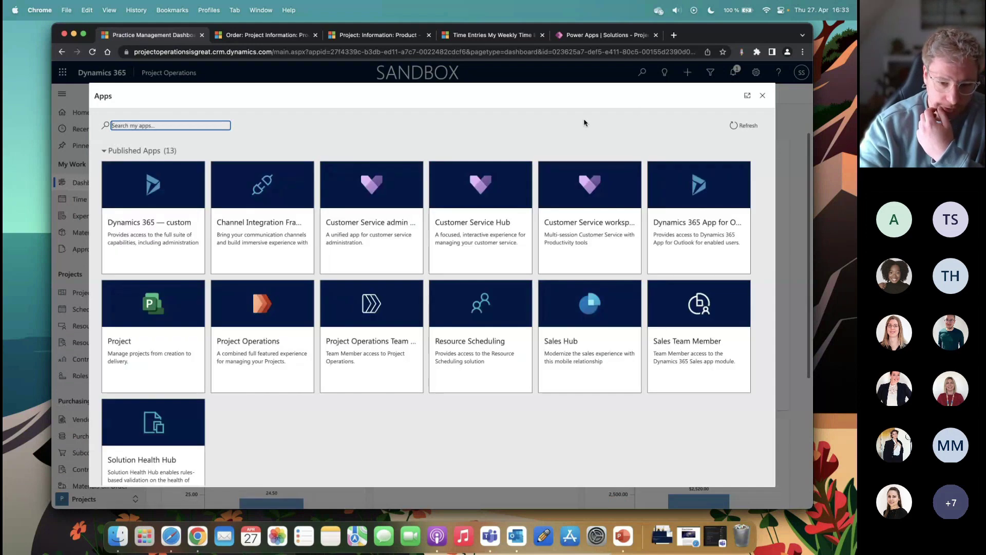
pyautogui.click(763, 96)
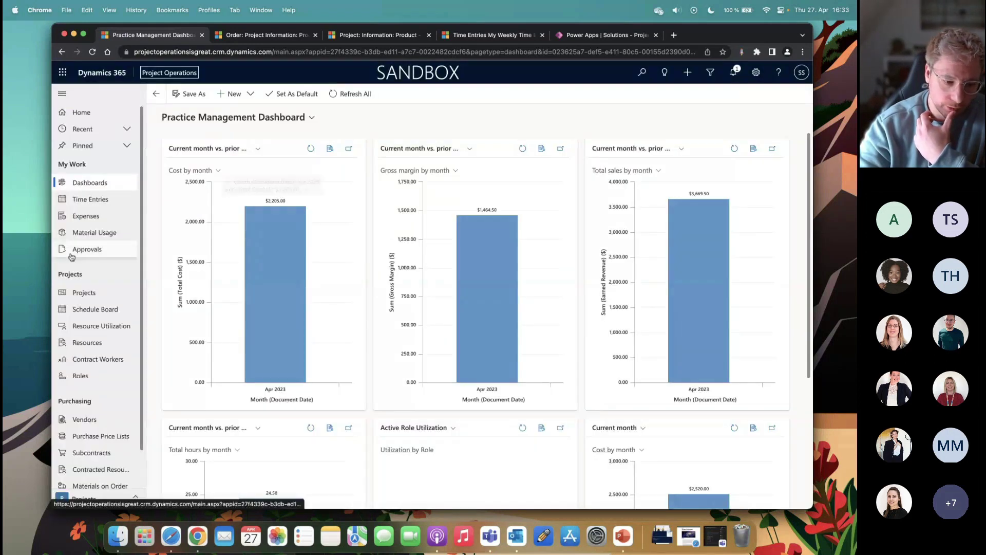
pyautogui.click(77, 499)
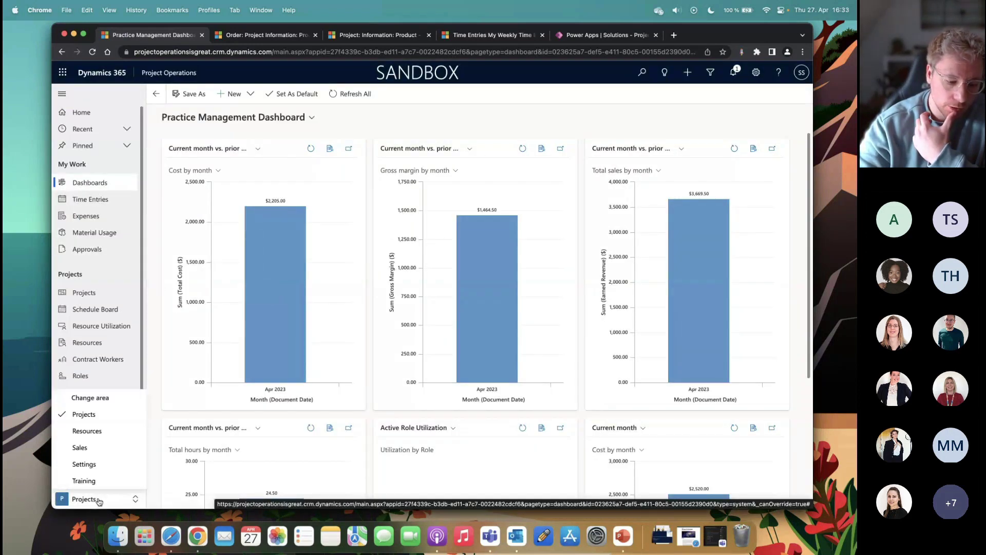
pyautogui.click(83, 464)
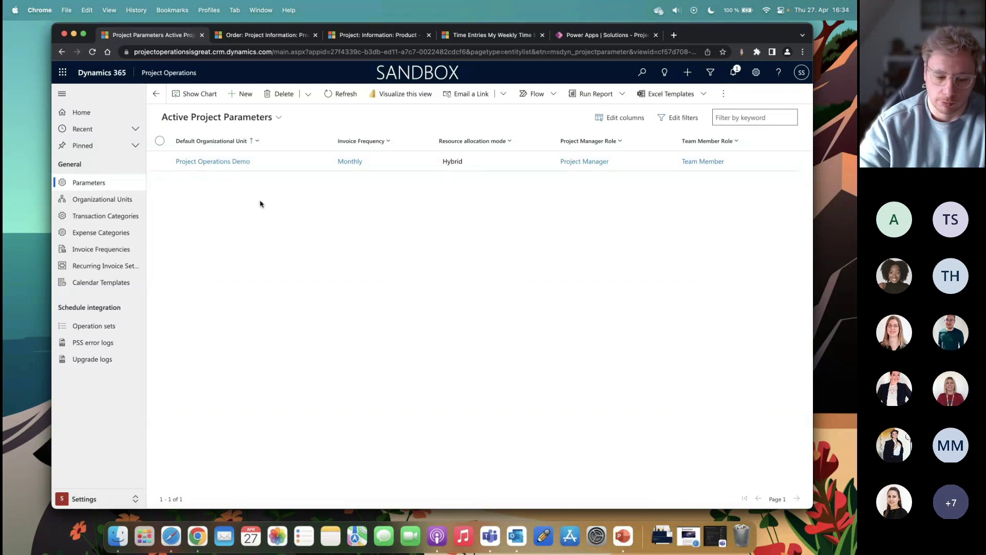
# - Open the Project Operations Demo parameters record from the Project Parameters list
pyautogui.click(304, 166)
pyautogui.doubleClick(304, 165)
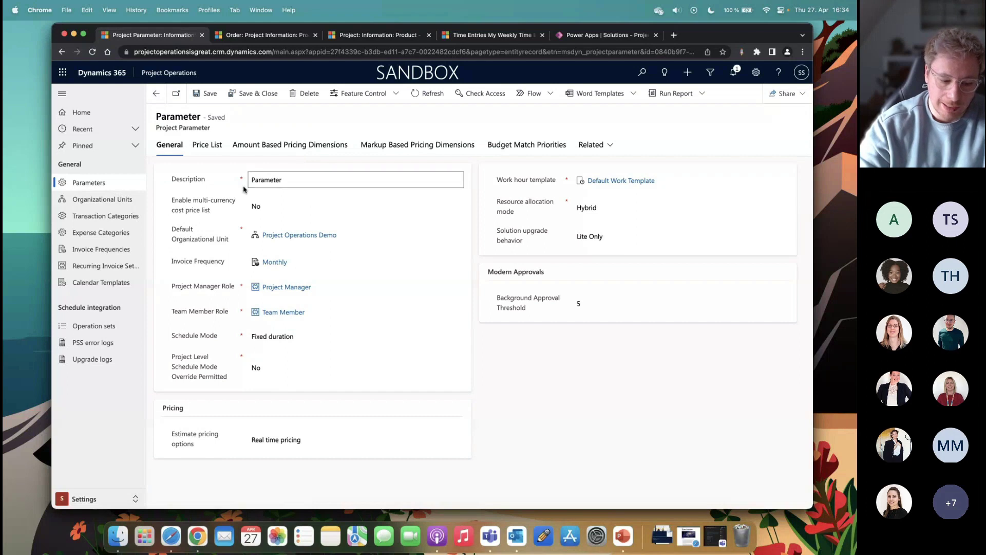
pyautogui.click(114, 499)
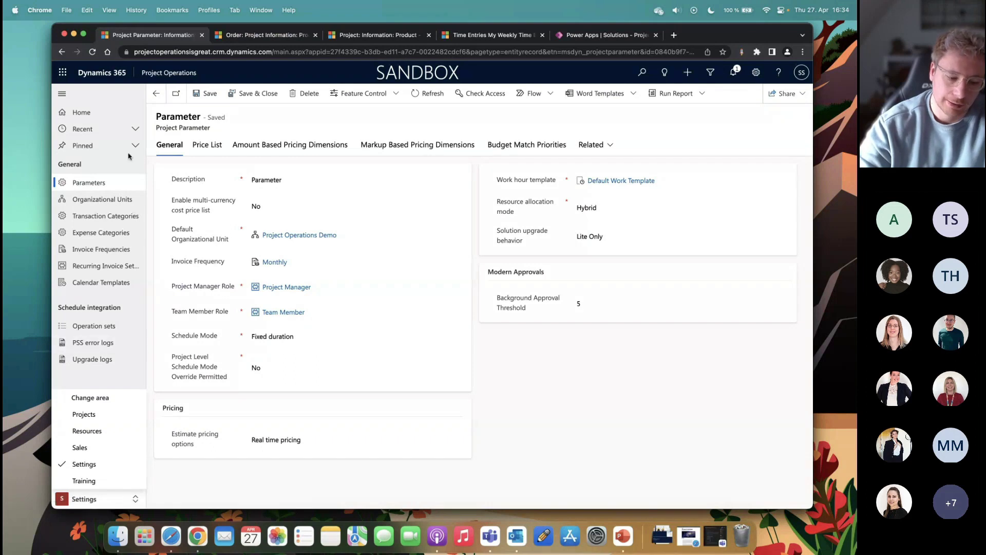
pyautogui.click(117, 188)
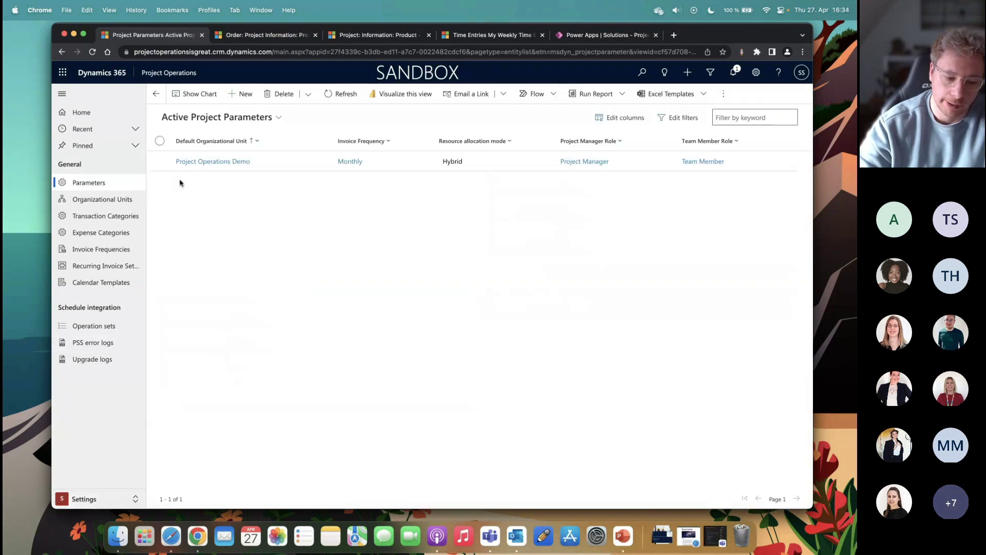
pyautogui.doubleClick(317, 170)
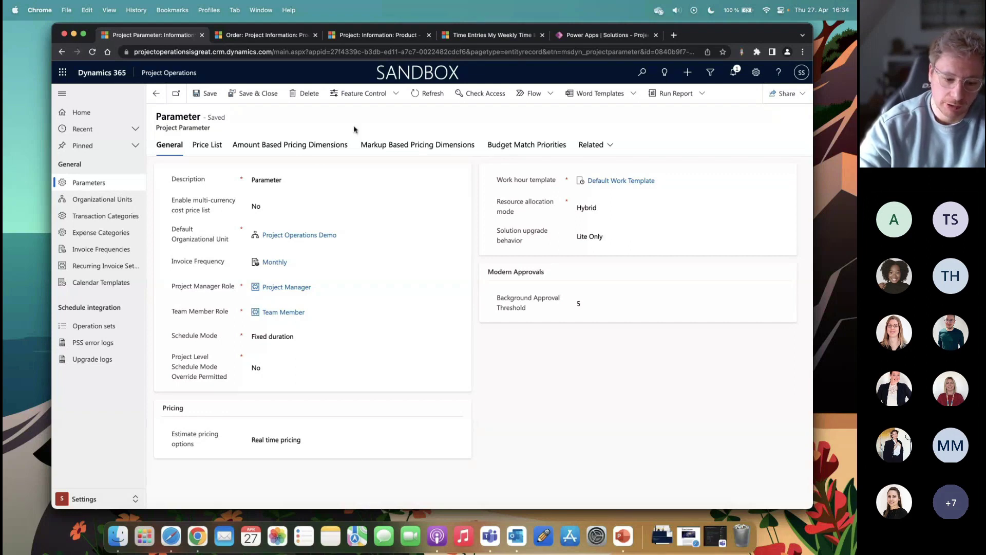
# - Turn on Enable Date Effective Price in Feature Control, leaving Custom pricing options unset
pyautogui.click(391, 98)
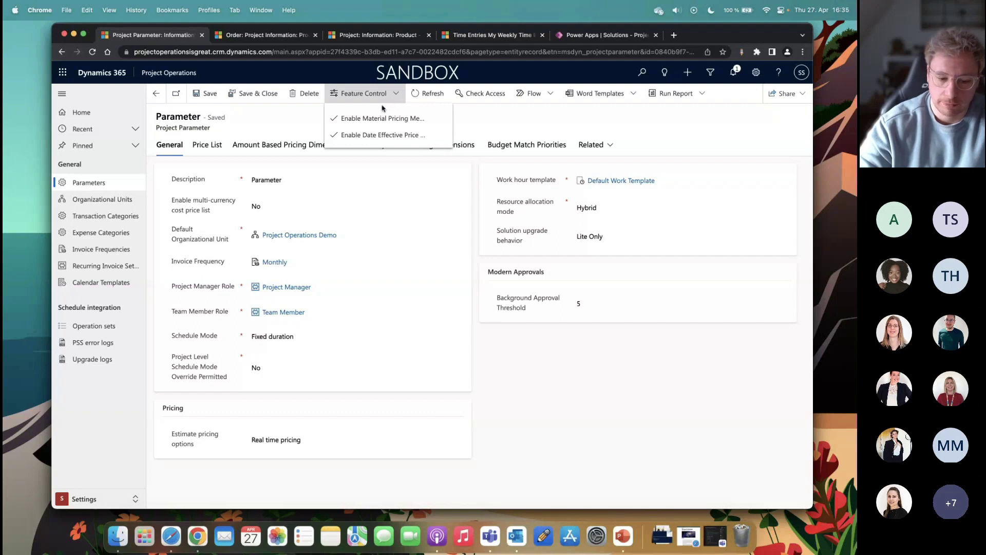
pyautogui.click(373, 135)
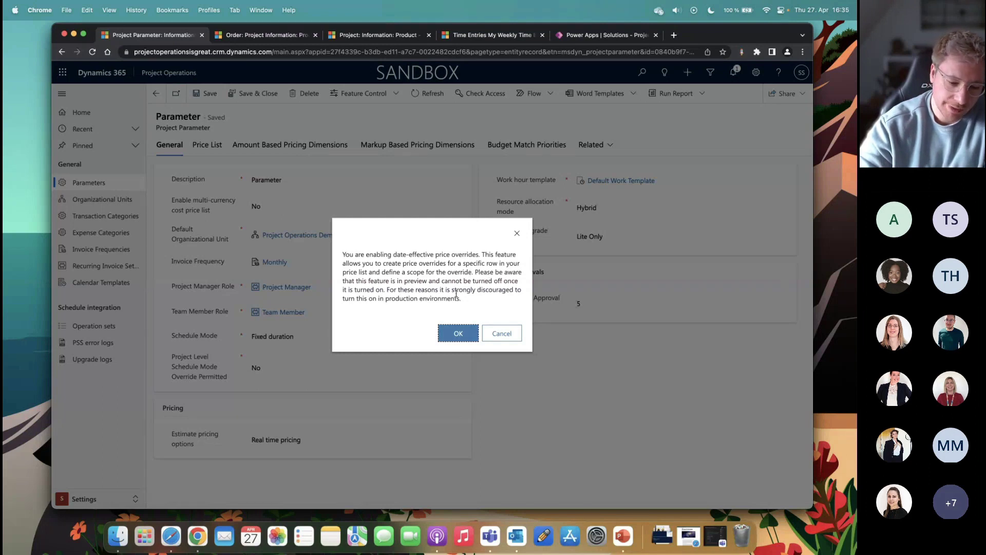
pyautogui.click(444, 327)
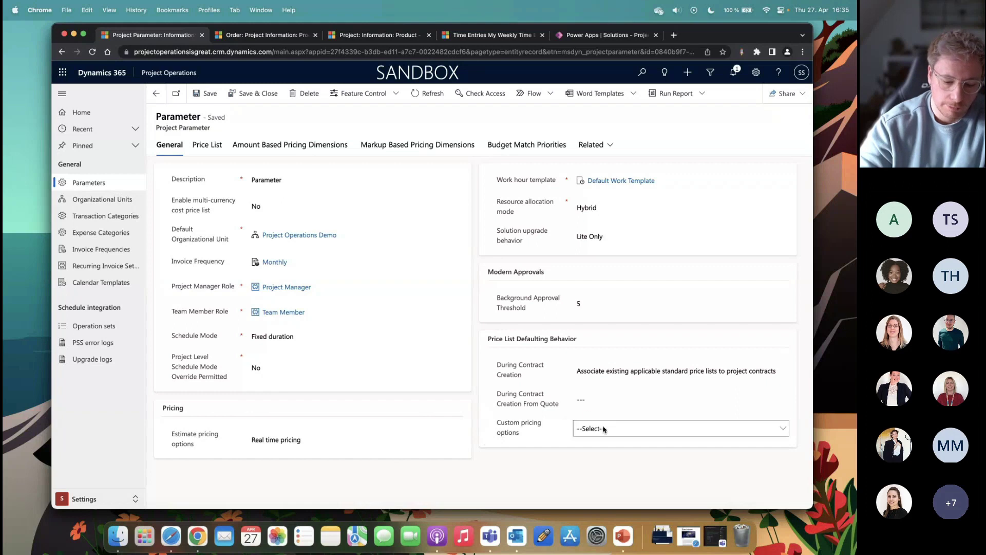
pyautogui.click(603, 429)
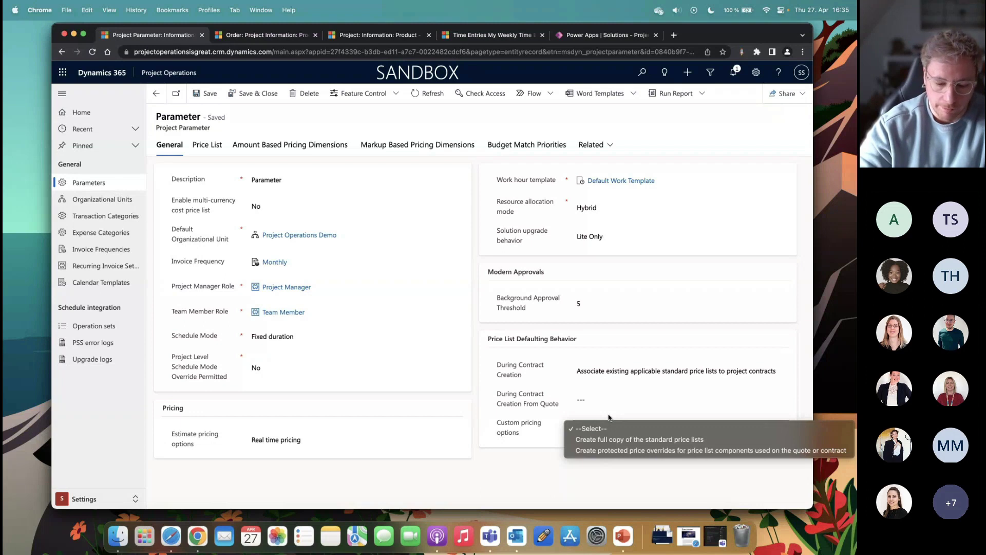
pyautogui.click(609, 417)
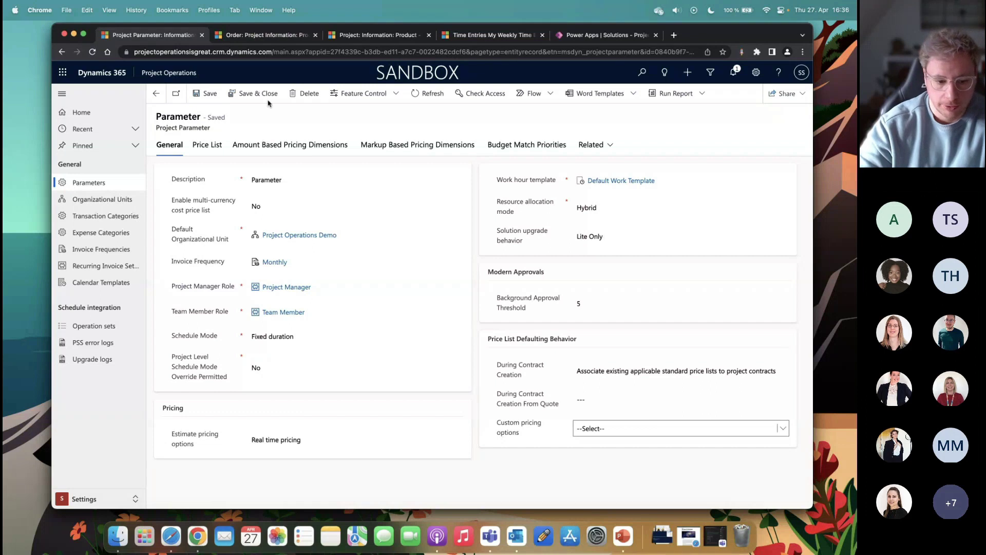
# - Open the $179.00/hour Project Manager role price in the Sales Prices USD price list
pyautogui.click(269, 36)
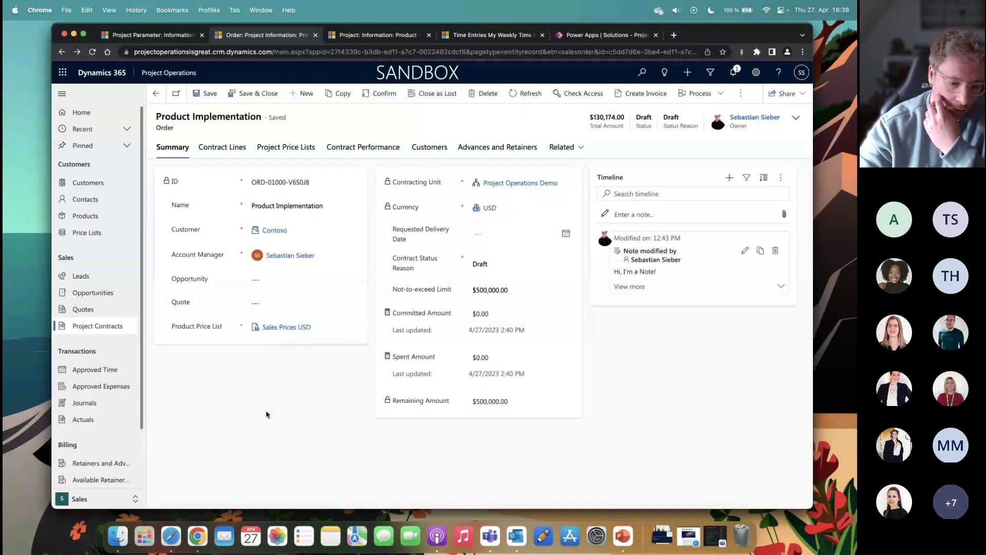
pyautogui.click(97, 241)
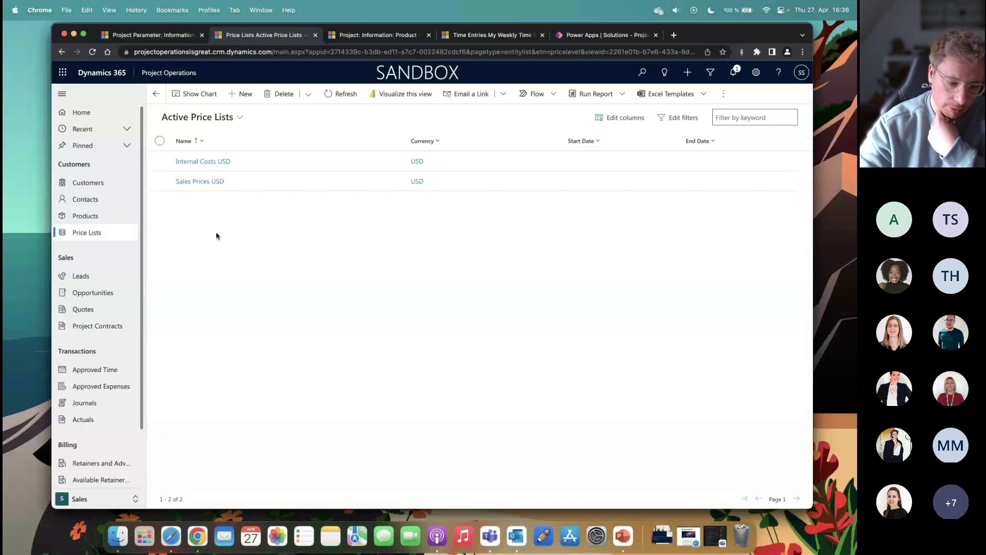
pyautogui.click(205, 183)
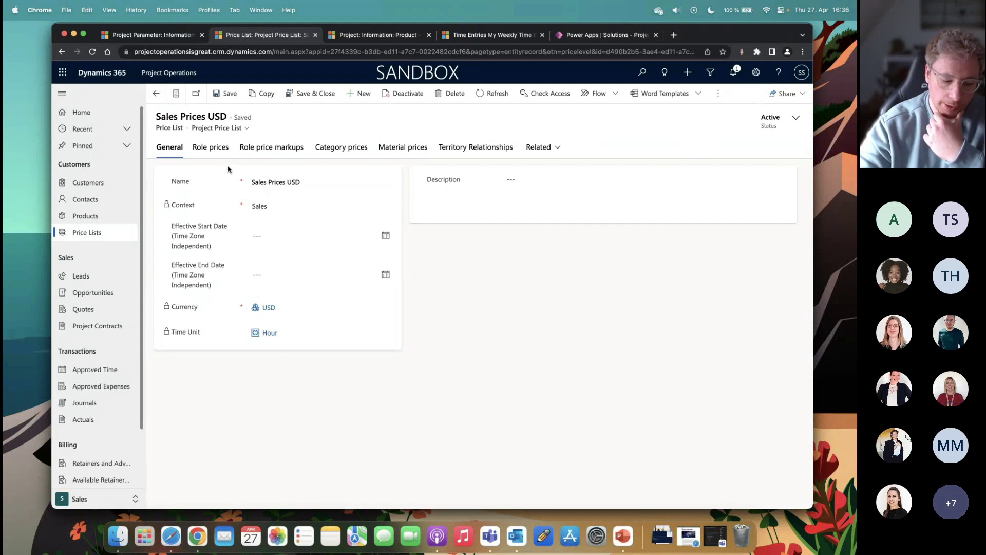
pyautogui.press('super+r')
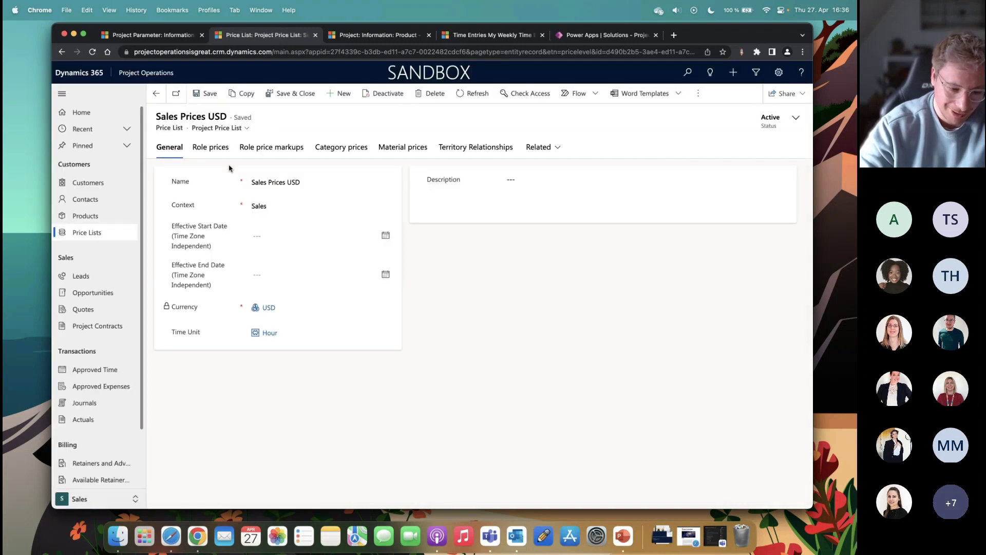
pyautogui.click(211, 150)
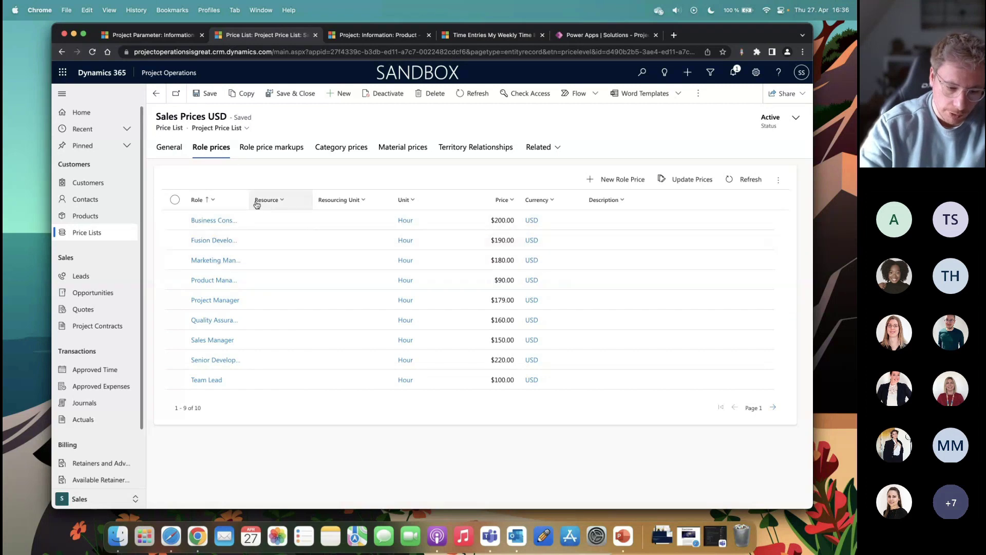
pyautogui.moveTo(250, 201); pyautogui.dragTo(369, 200)
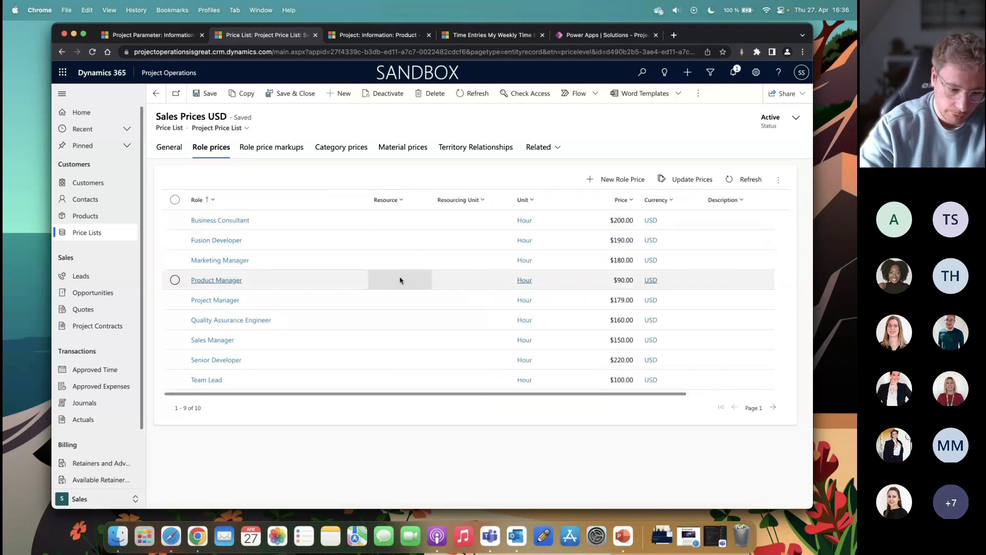
pyautogui.doubleClick(426, 303)
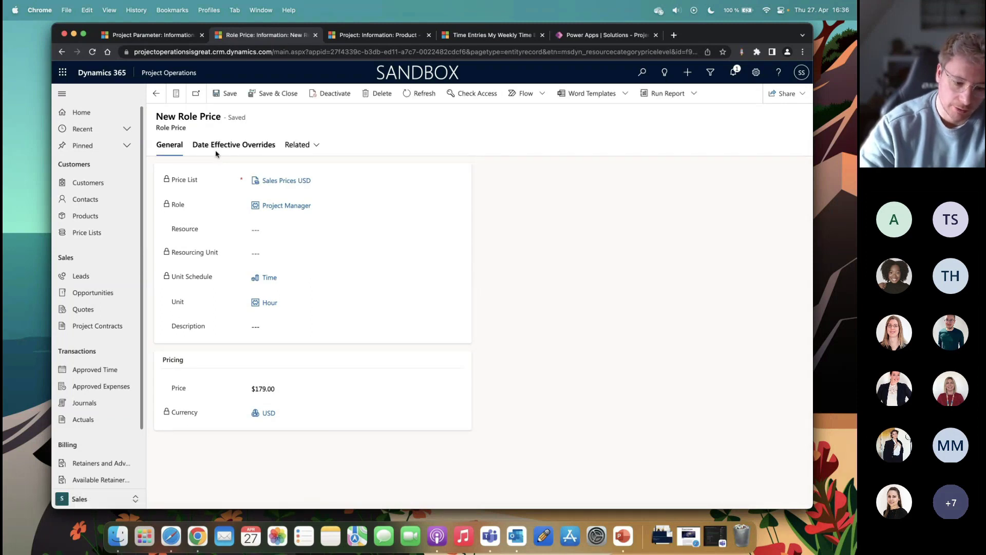
# - Add a date-effective override for the Project Manager role: $120.00 from 5/1/2023
pyautogui.click(217, 155)
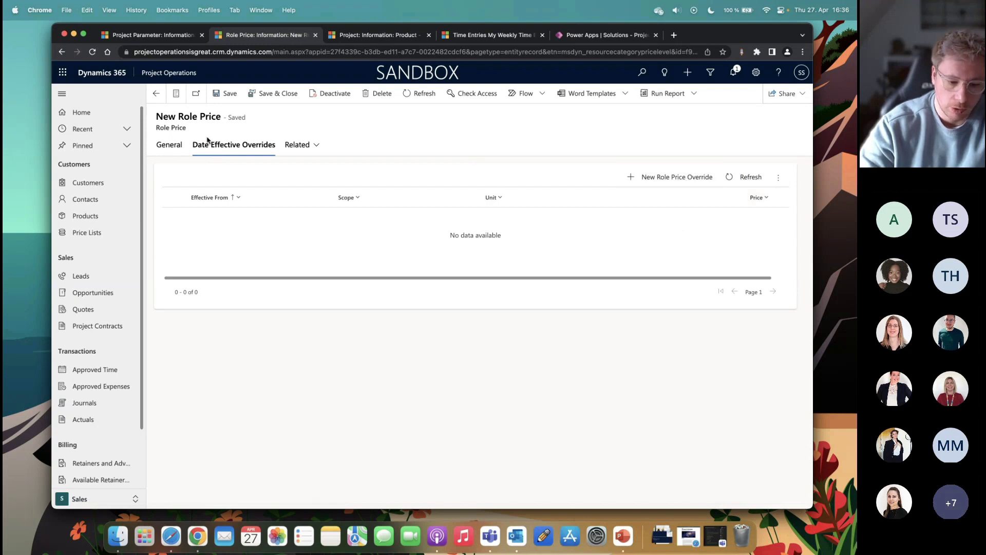
pyautogui.click(180, 144)
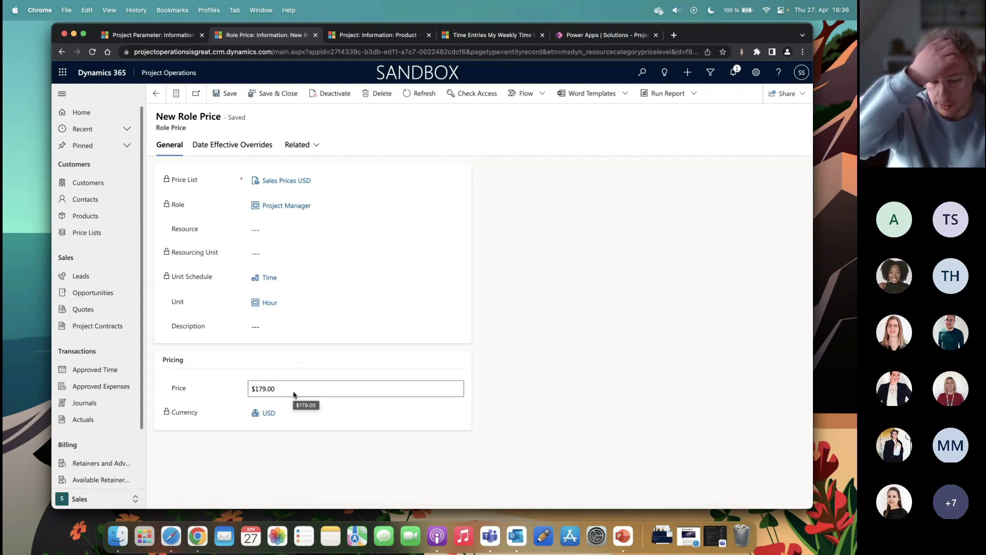
pyautogui.click(232, 145)
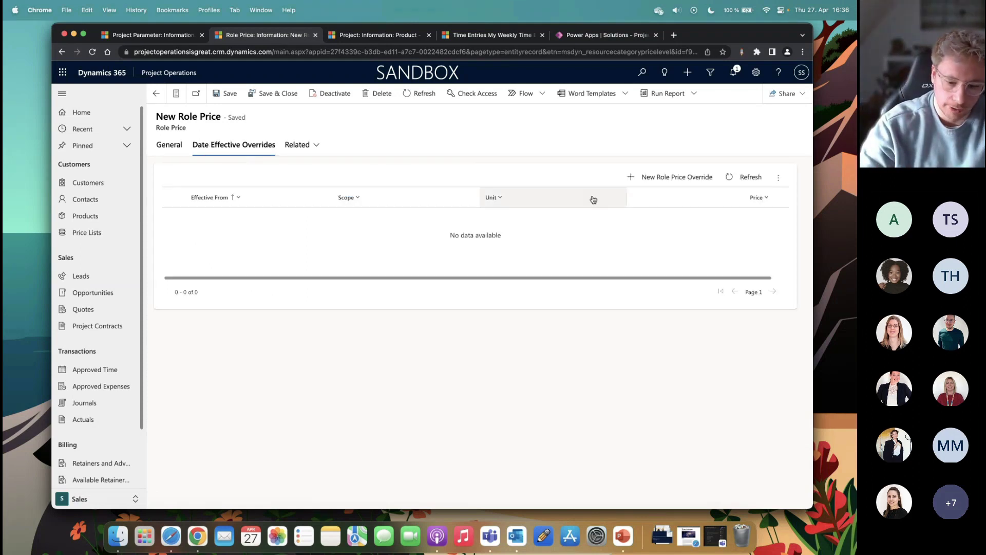
pyautogui.click(656, 180)
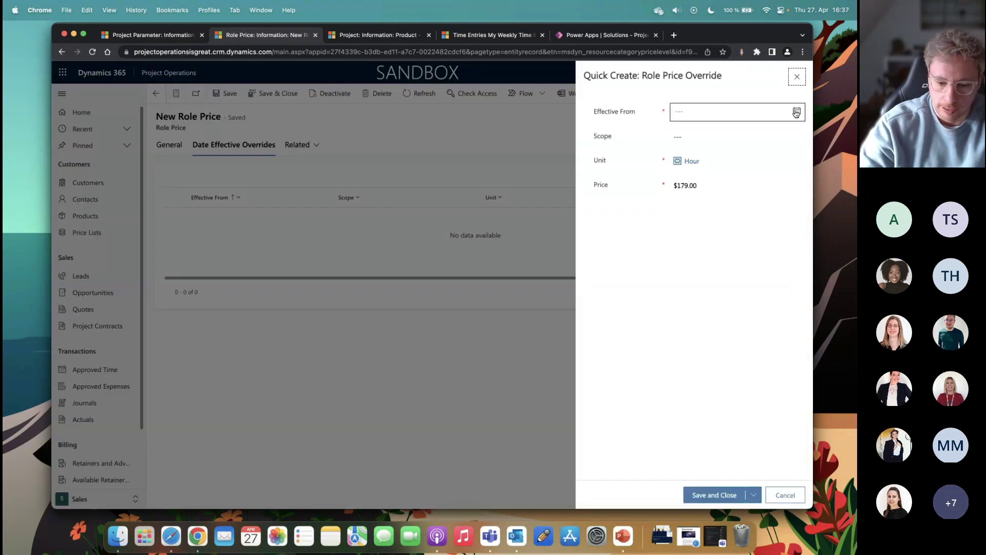
pyautogui.click(797, 111)
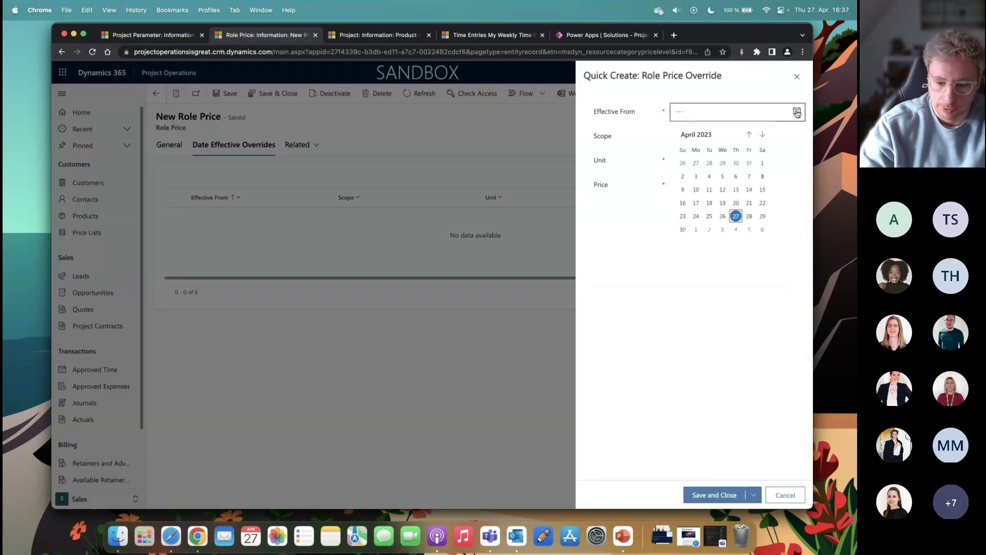
pyautogui.click(695, 230)
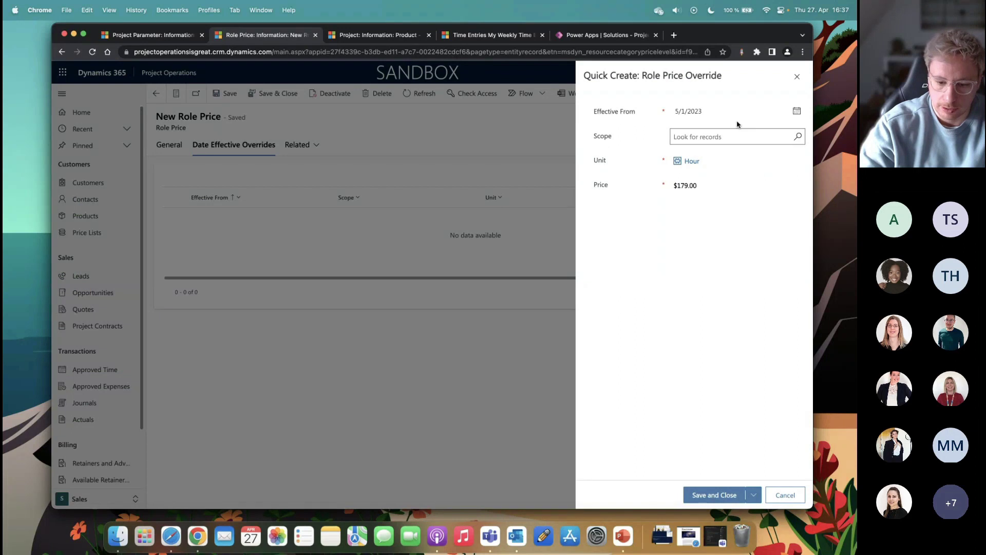
pyautogui.click(706, 183)
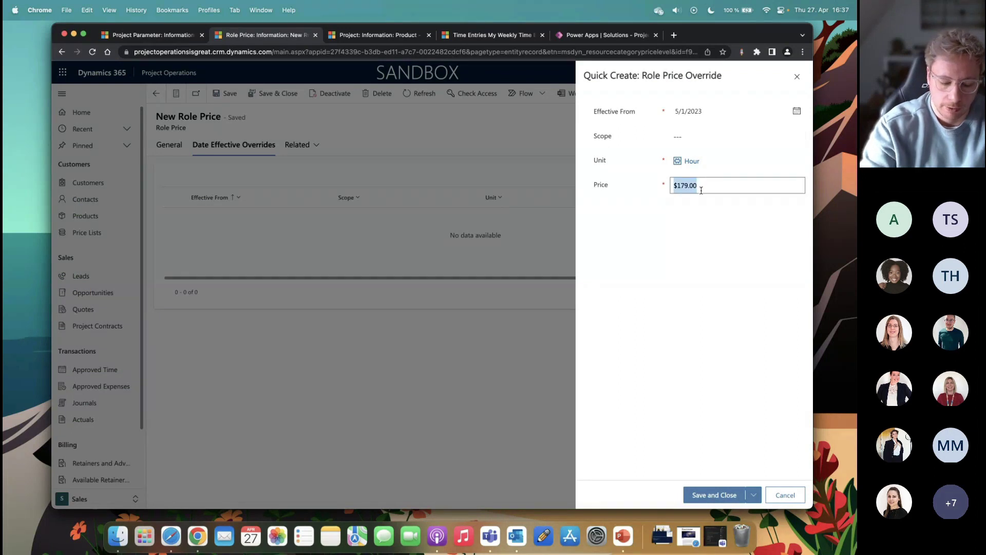
pyautogui.write('120')
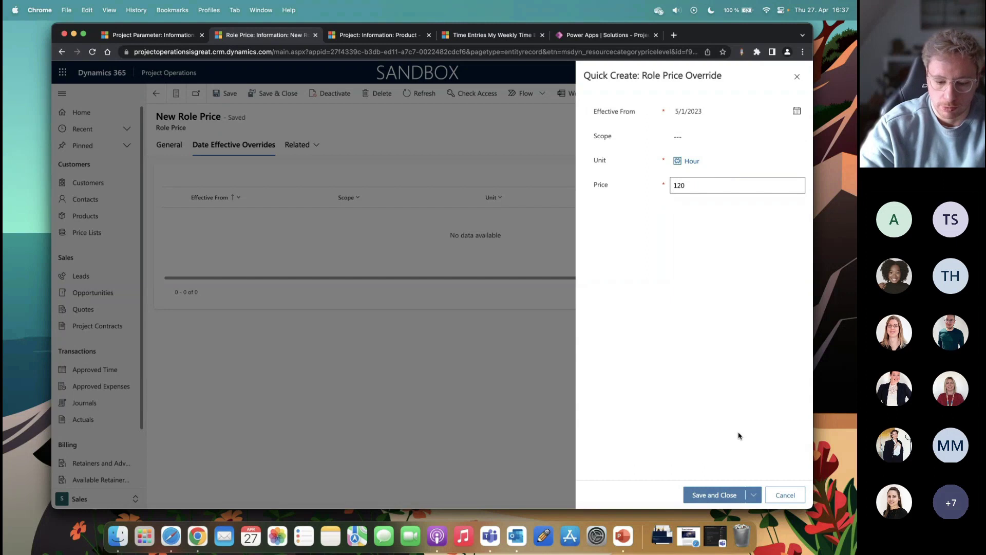
pyautogui.click(713, 488)
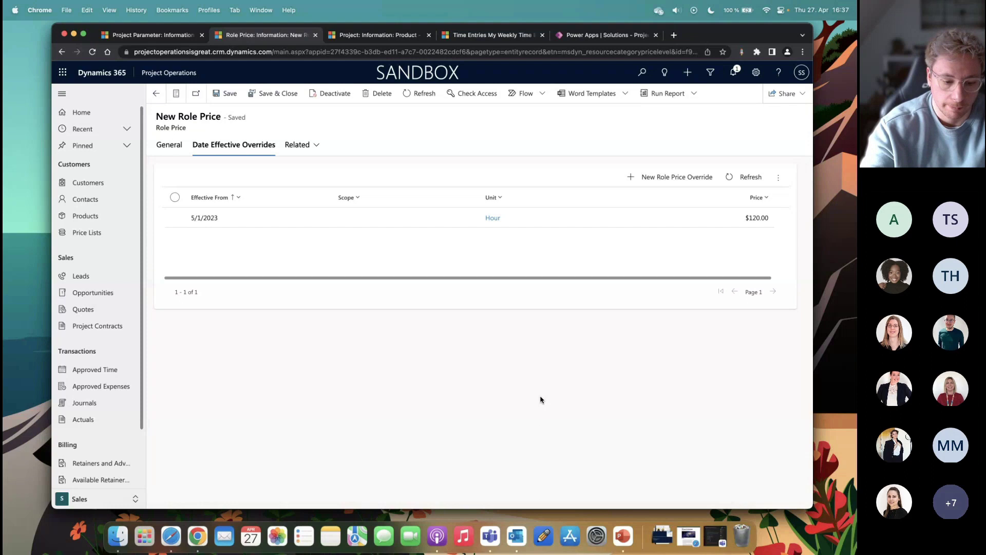
# - Open the 5/1/2023 role price override record, leaving its Scope empty
pyautogui.click(664, 217)
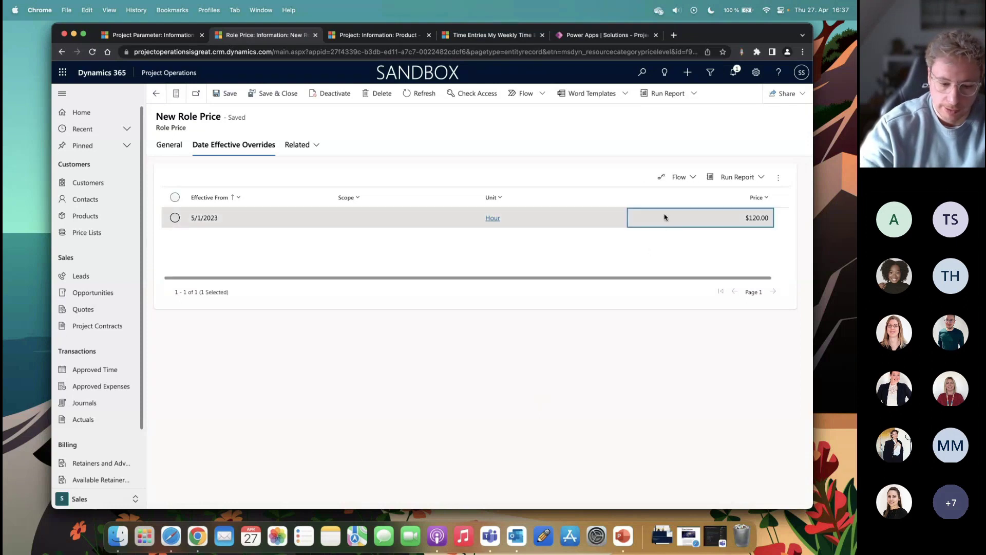
pyautogui.doubleClick(650, 221)
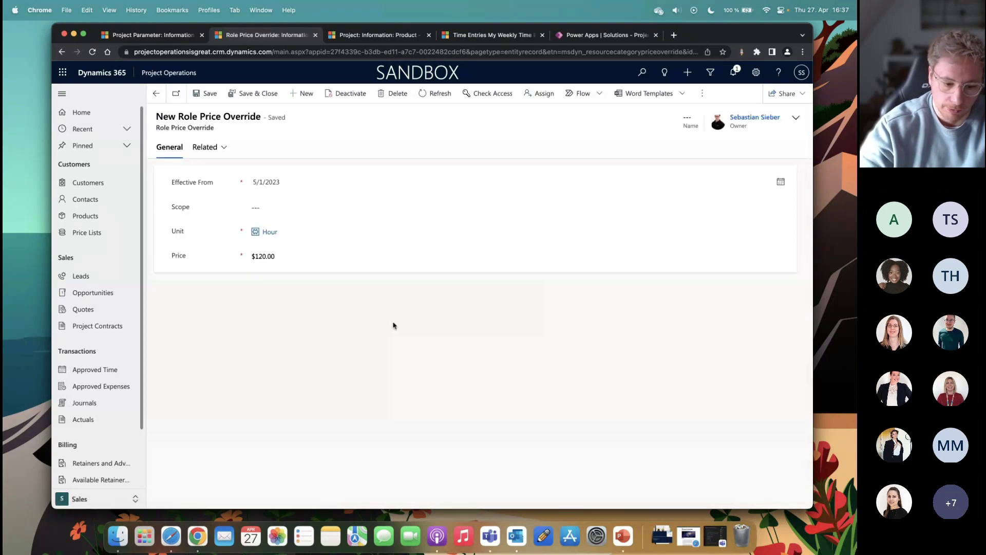
pyautogui.click(365, 205)
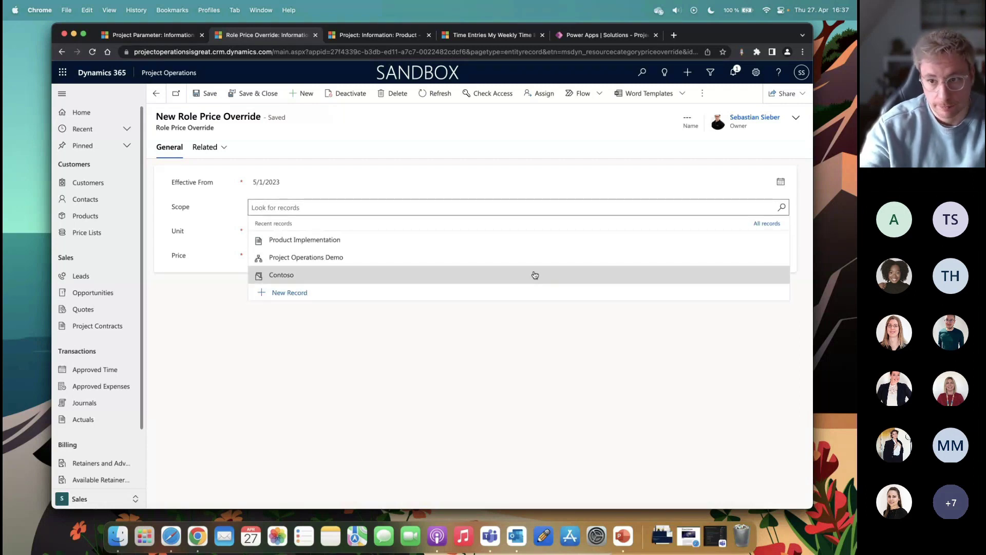
pyautogui.click(504, 351)
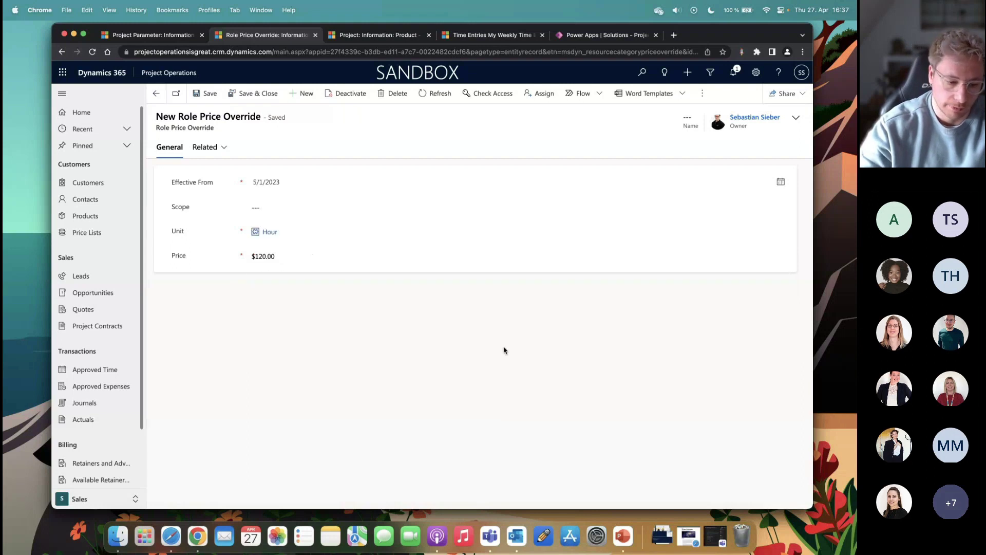
# - Show the Product Implementation contract's advances and retainers, including the $50,000.00 retainer
pyautogui.click(96, 331)
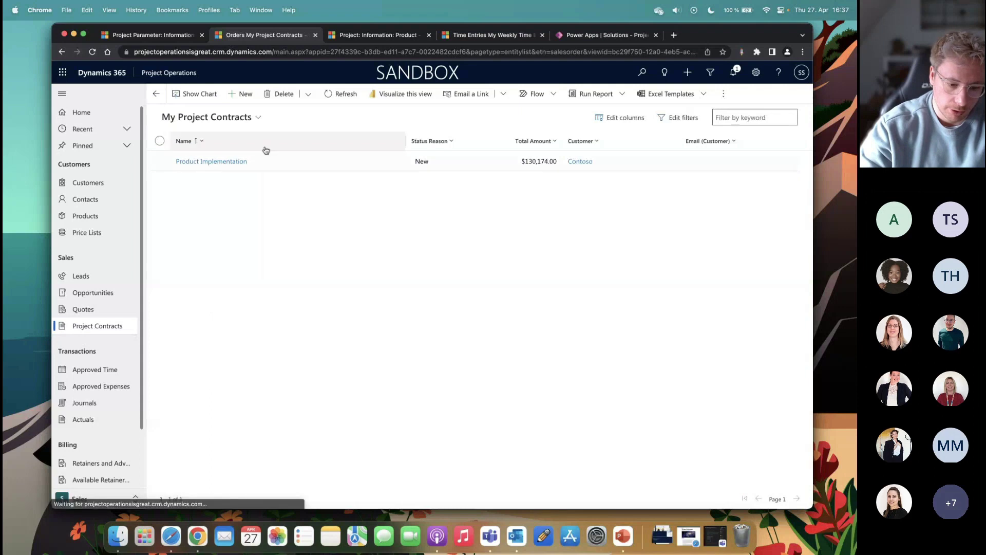
pyautogui.click(225, 163)
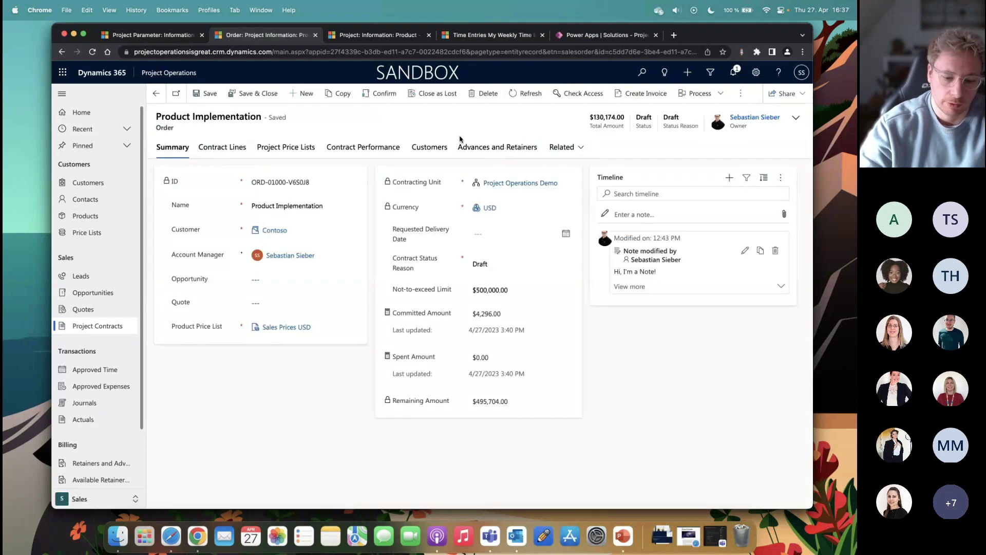
pyautogui.click(526, 150)
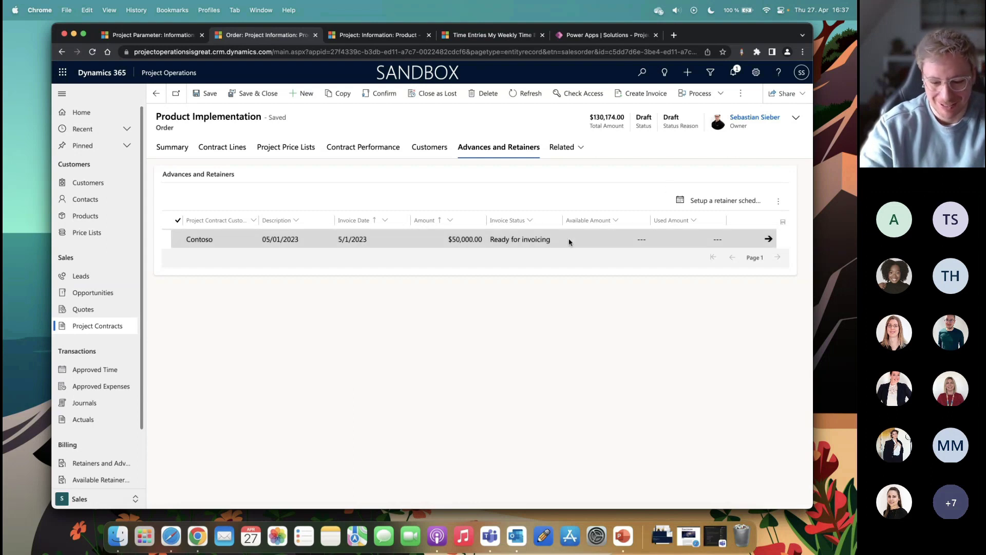
# - Set up a retainer schedule: start 4/27/2023, 6 retainers, Monthly, total 50,000
pyautogui.click(699, 201)
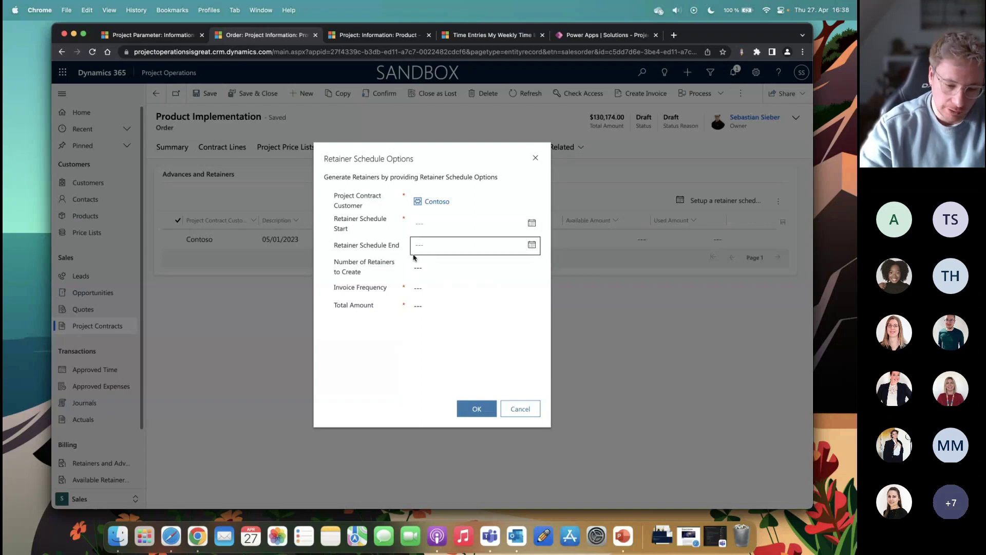
pyautogui.moveTo(373, 248); pyautogui.dragTo(401, 250)
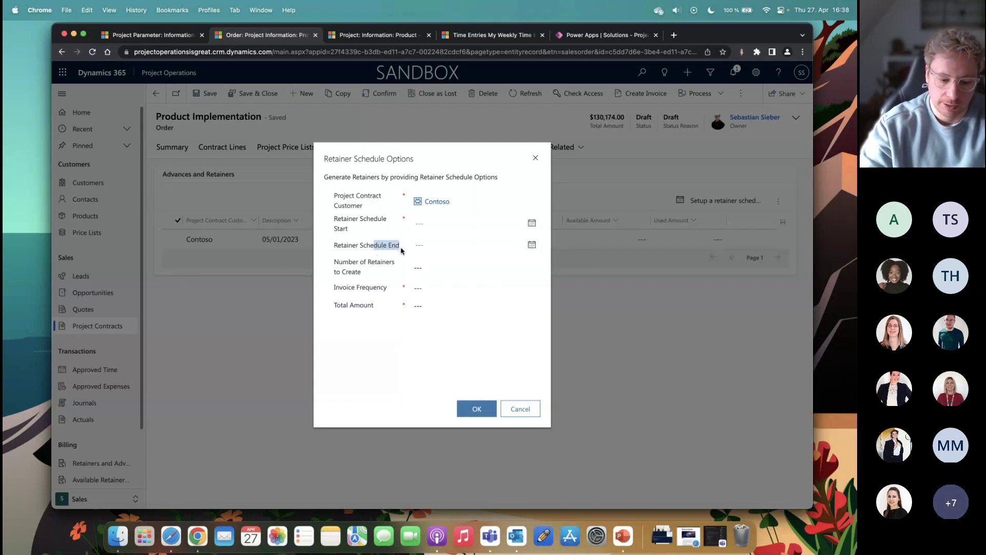
pyautogui.click(368, 272)
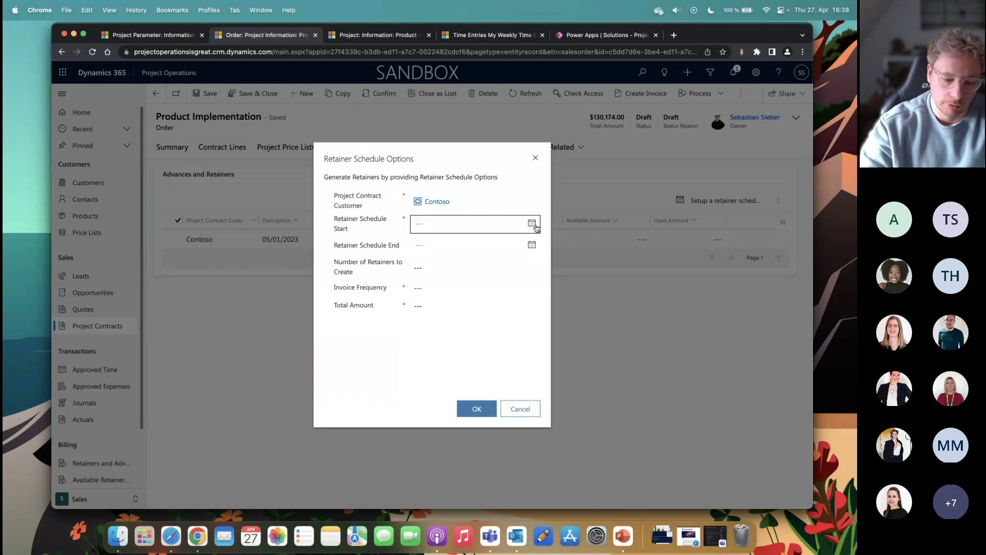
pyautogui.click(531, 223)
pyautogui.click(474, 329)
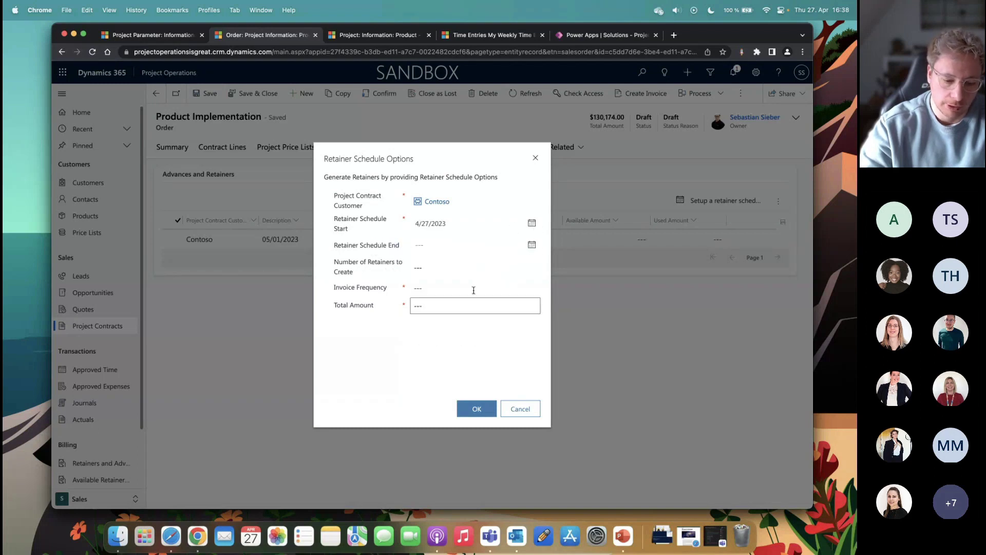
pyautogui.click(480, 267)
pyautogui.write('6')
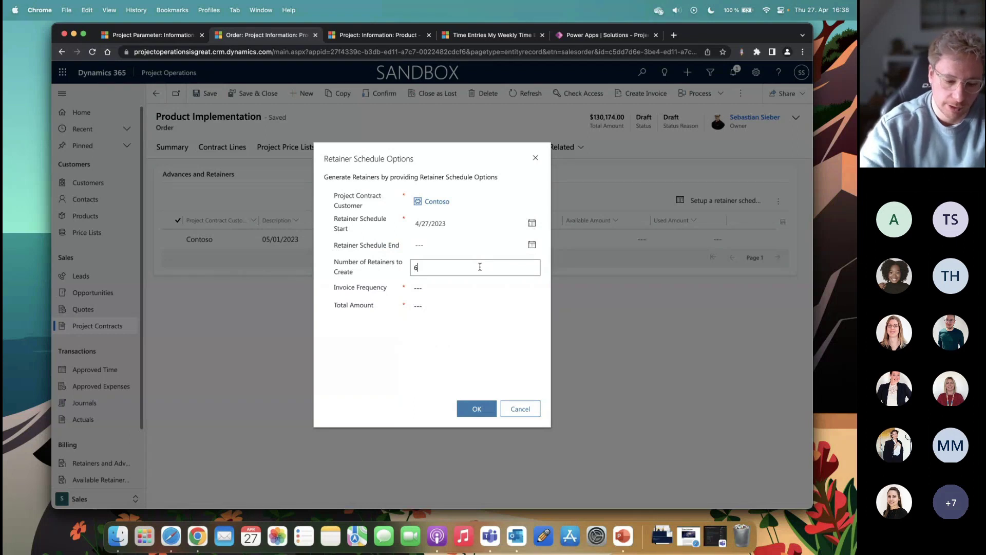
pyautogui.click(465, 288)
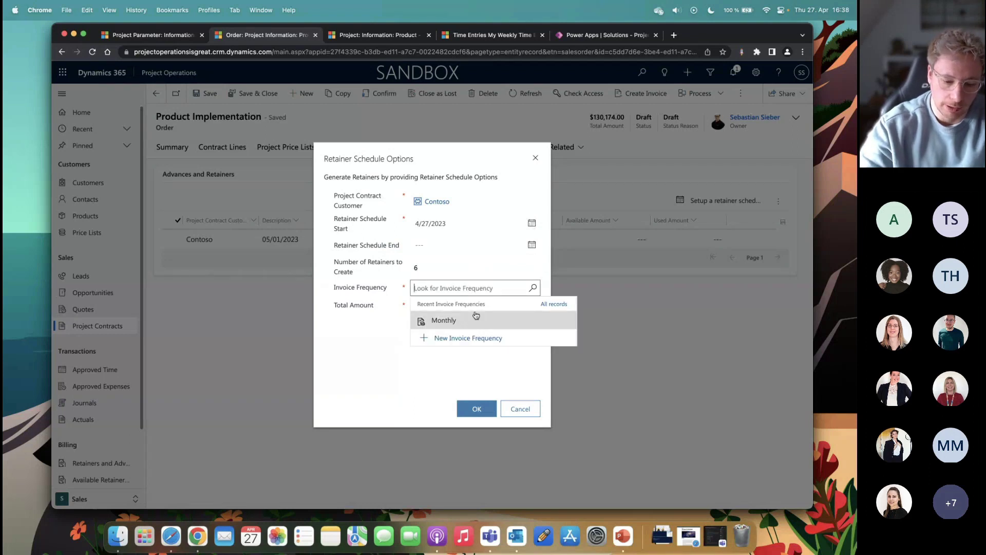
pyautogui.click(476, 315)
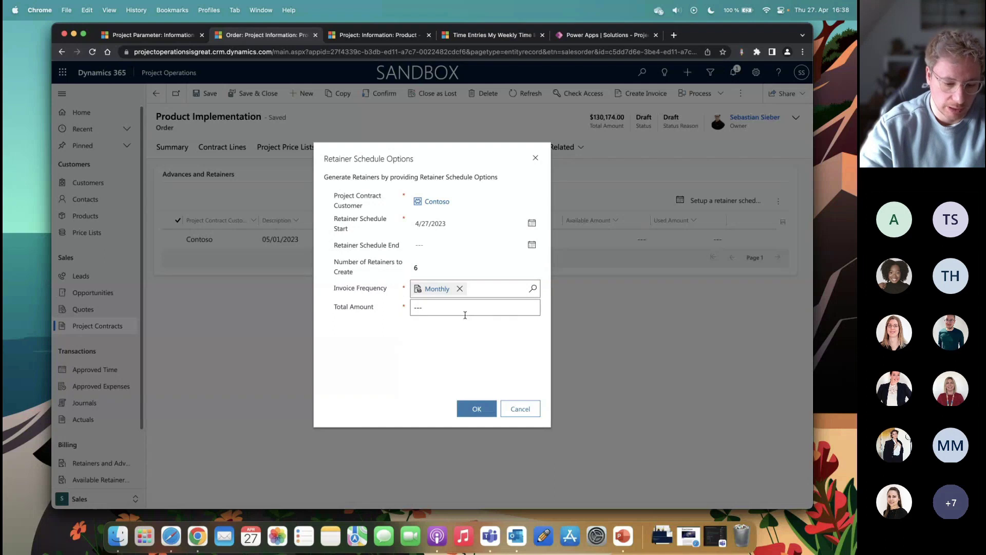
pyautogui.click(466, 313)
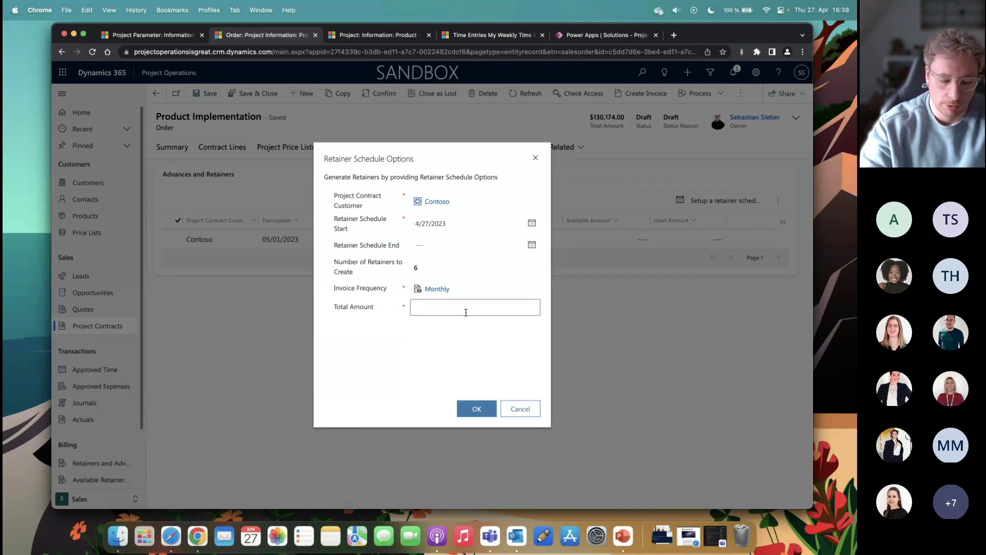
pyautogui.write('50,0')
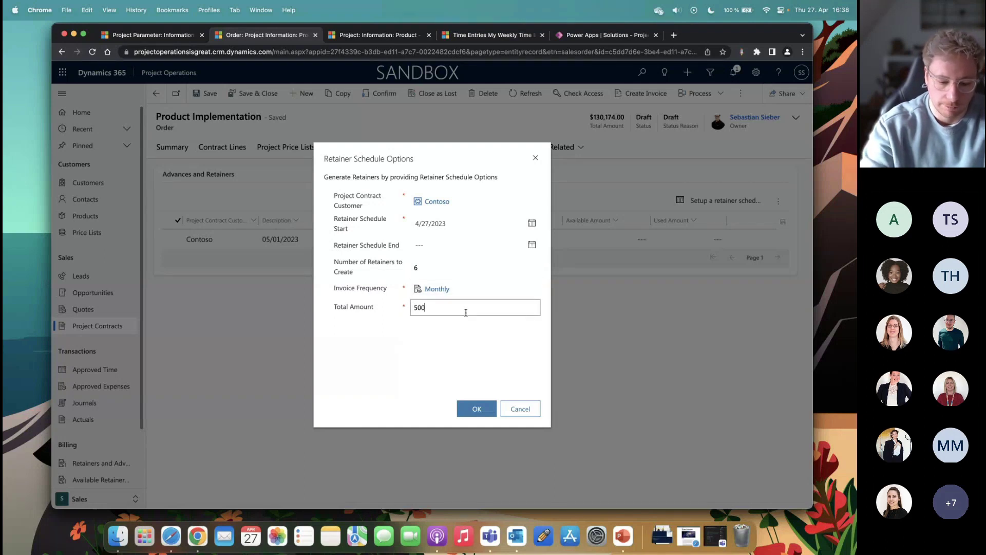
pyautogui.write('00')
pyautogui.click(452, 354)
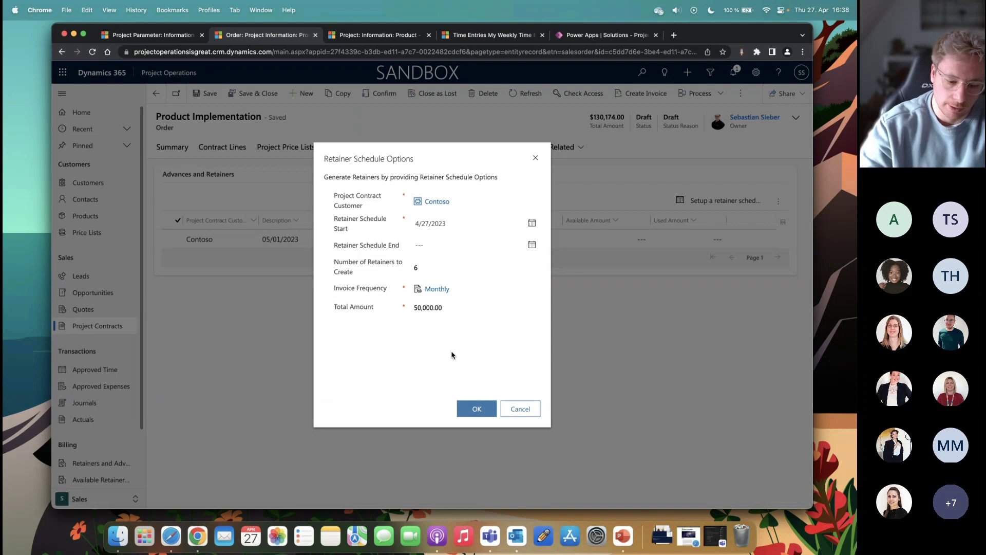
pyautogui.click(473, 410)
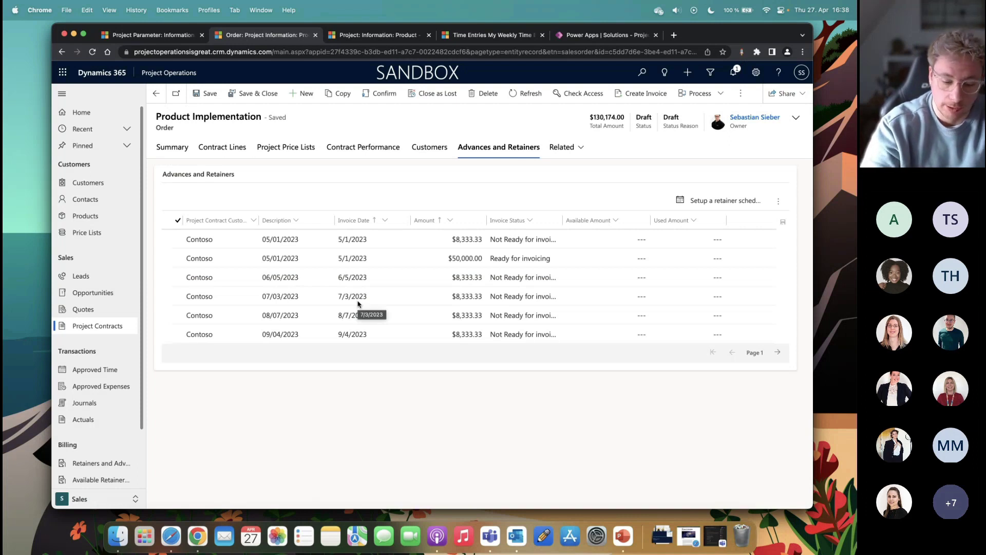
pyautogui.click(428, 275)
pyautogui.press('Up')
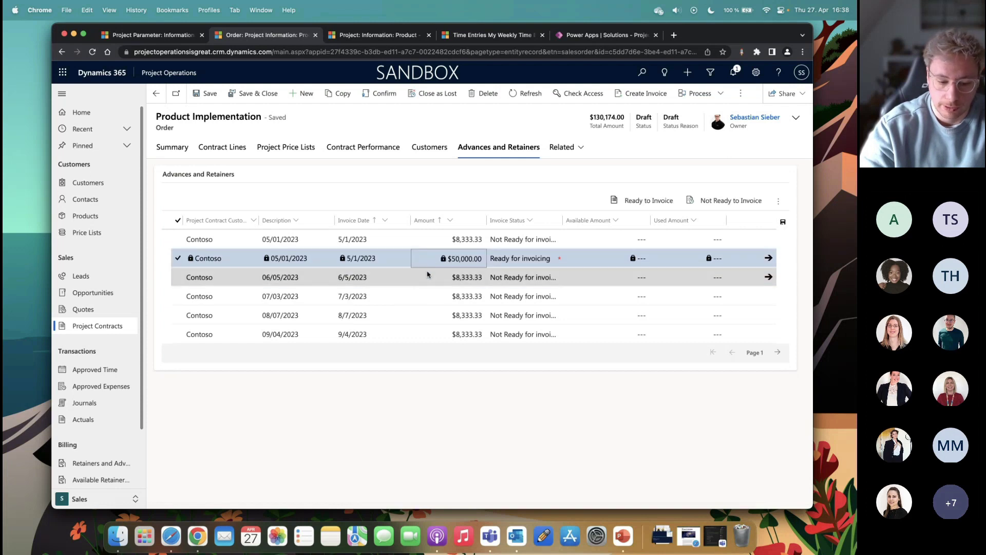
pyautogui.click(427, 274)
pyautogui.click(426, 297)
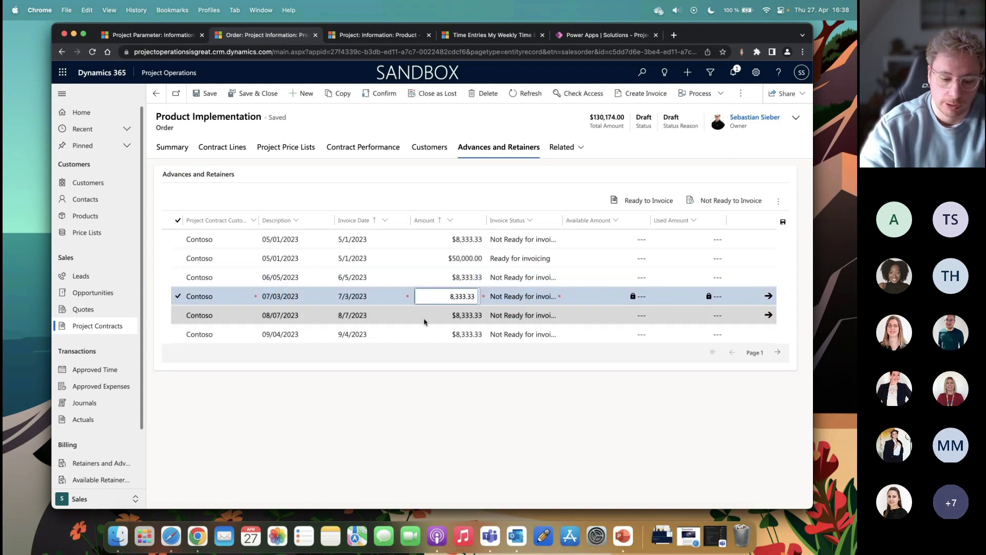
pyautogui.click(424, 318)
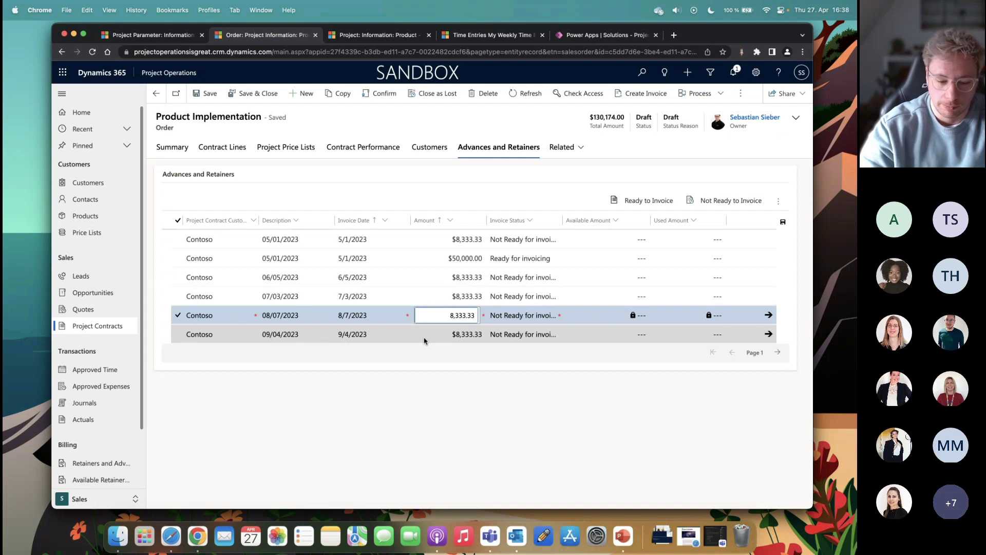
pyautogui.click(425, 335)
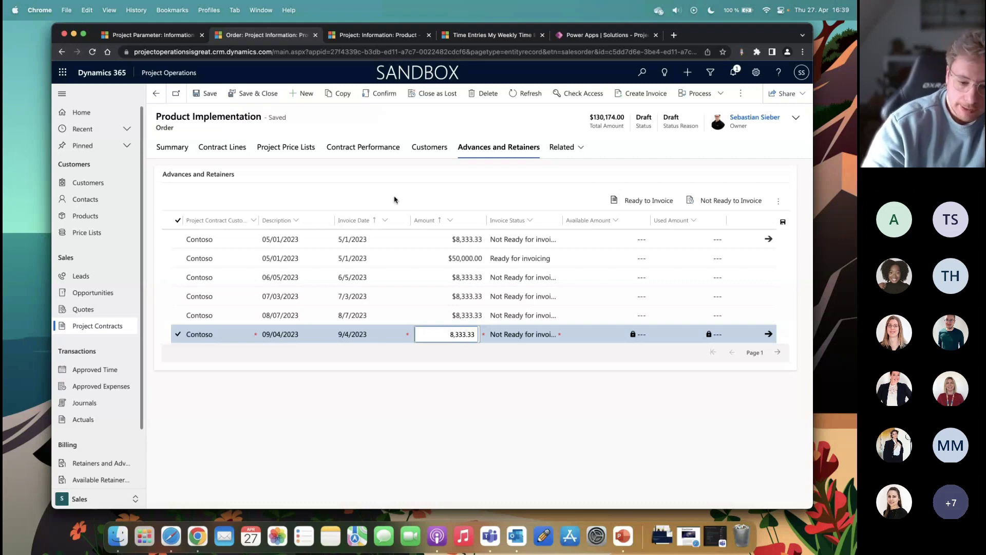
# - Switch to the Product - Implementation project and show its Tasks grid
pyautogui.click(394, 40)
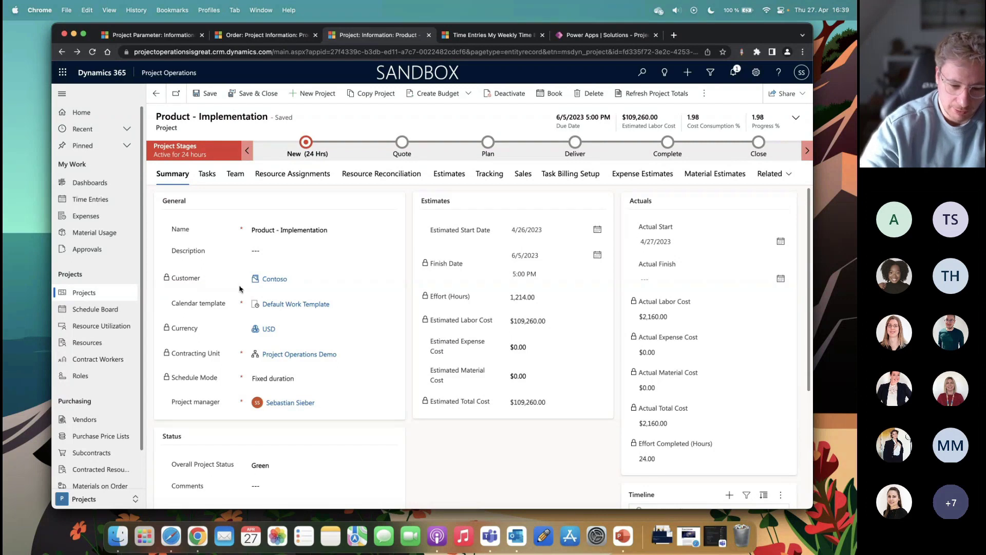
pyautogui.scroll(-3, 240, 288)
pyautogui.scroll(3, 239, 288)
pyautogui.scroll(-3, 239, 289)
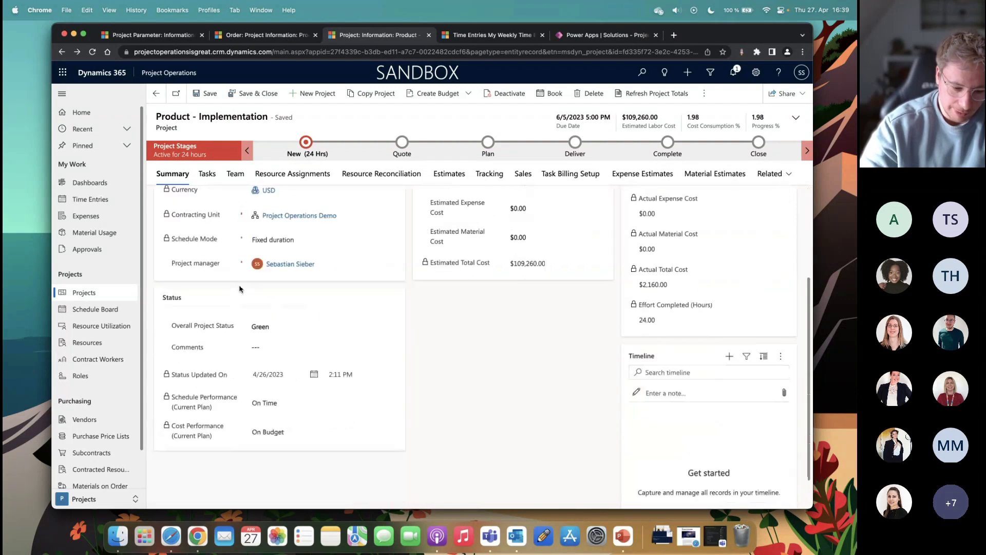
pyautogui.scroll(3, 239, 288)
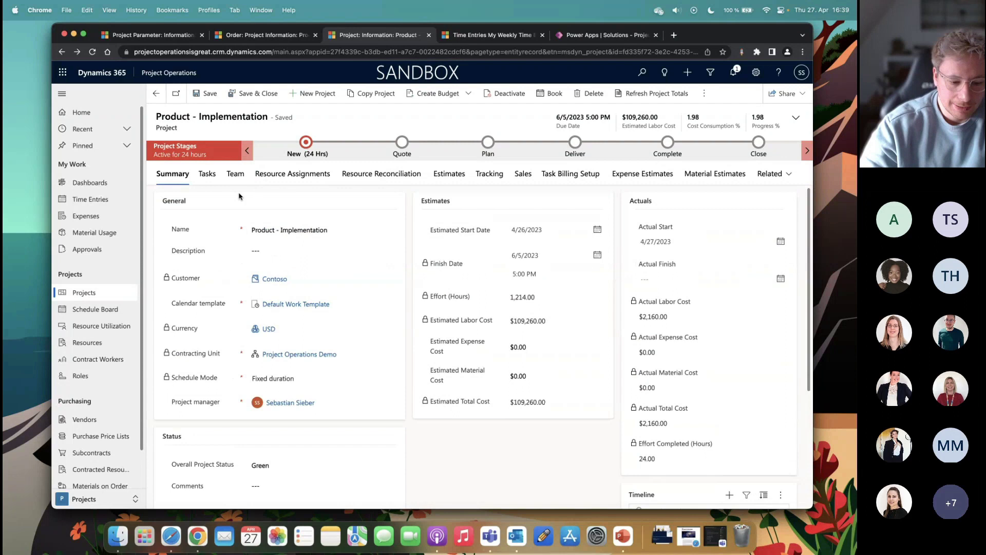
pyautogui.click(209, 175)
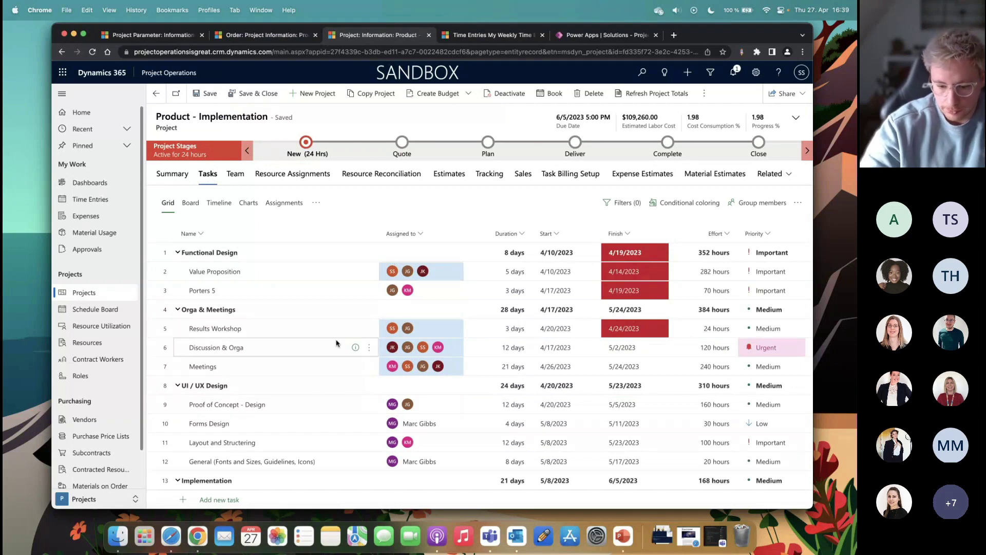
# - Add and save a colouring rule shading tasks lavender when Name contains 5
pyautogui.click(693, 207)
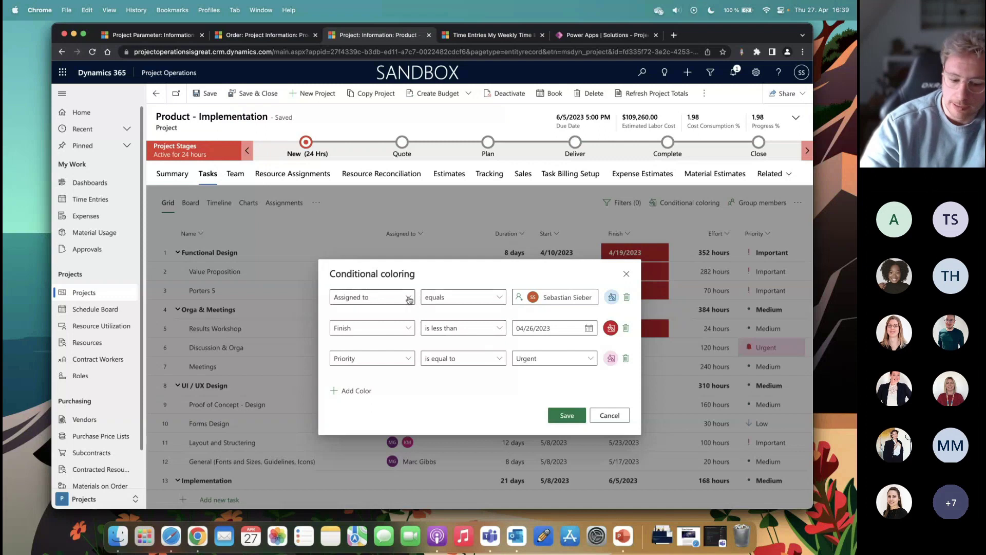
pyautogui.click(364, 392)
pyautogui.click(409, 374)
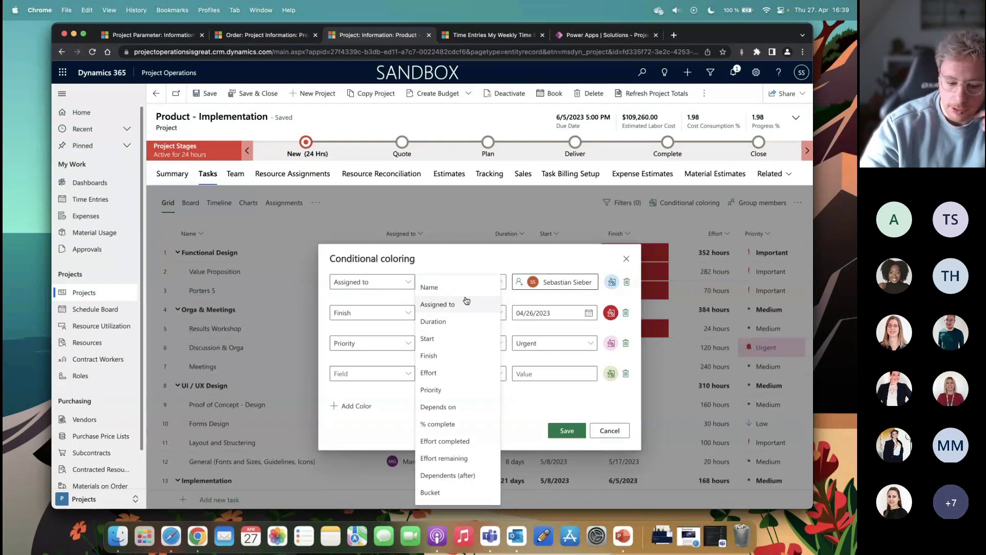
pyautogui.click(431, 287)
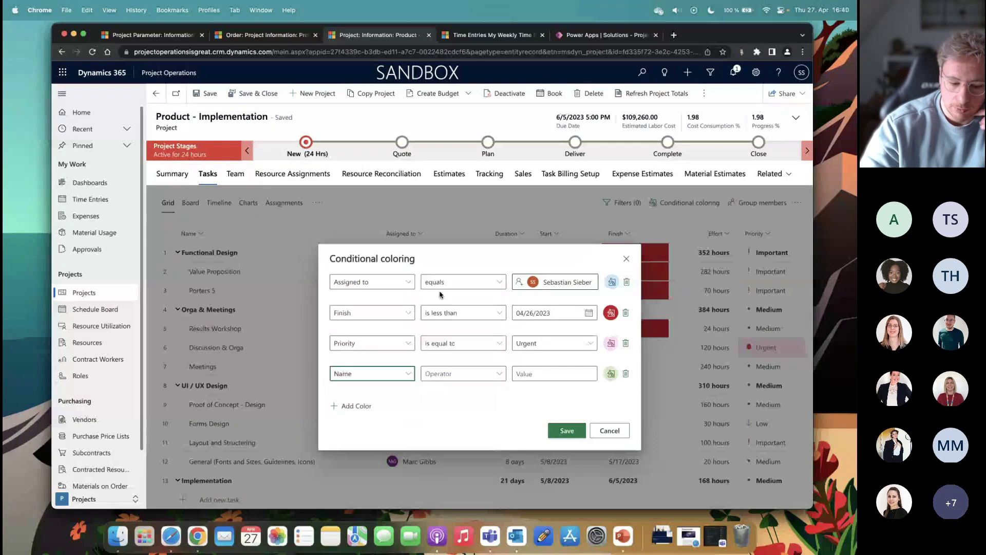
pyautogui.click(440, 378)
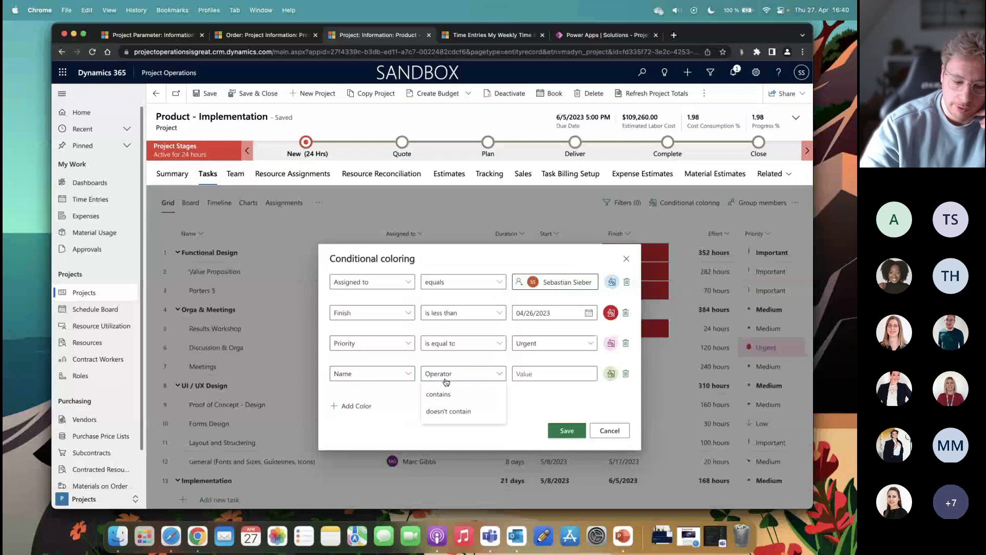
pyautogui.click(450, 394)
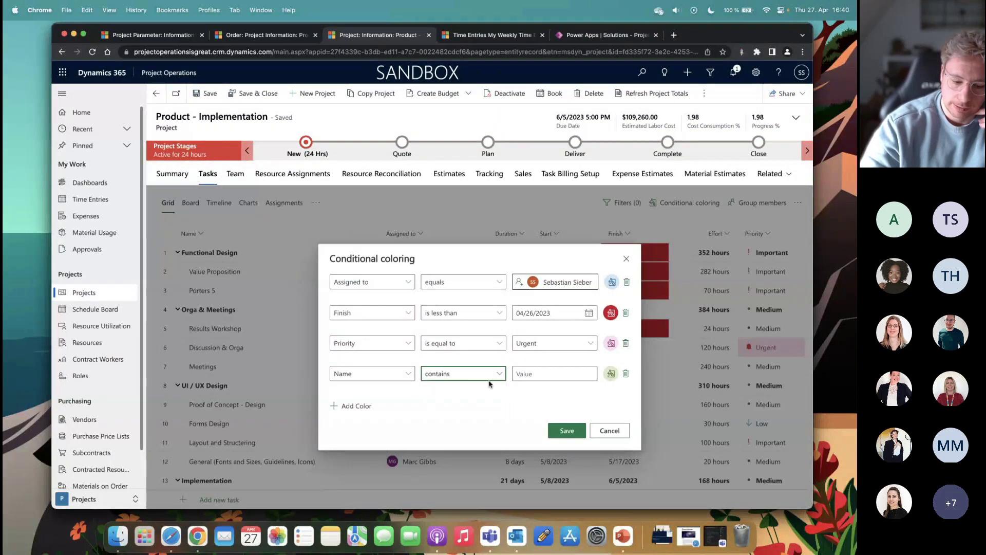
pyautogui.click(526, 373)
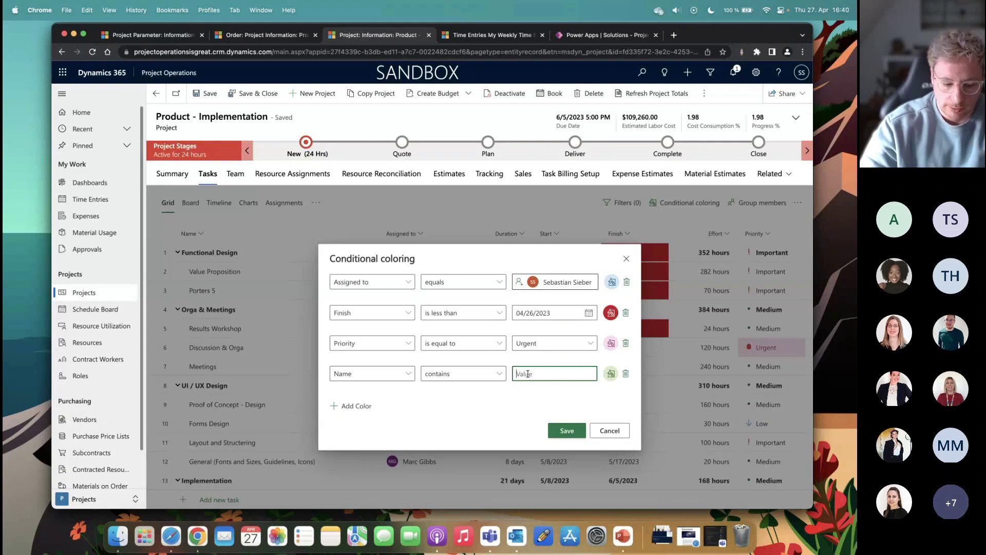
pyautogui.write('5')
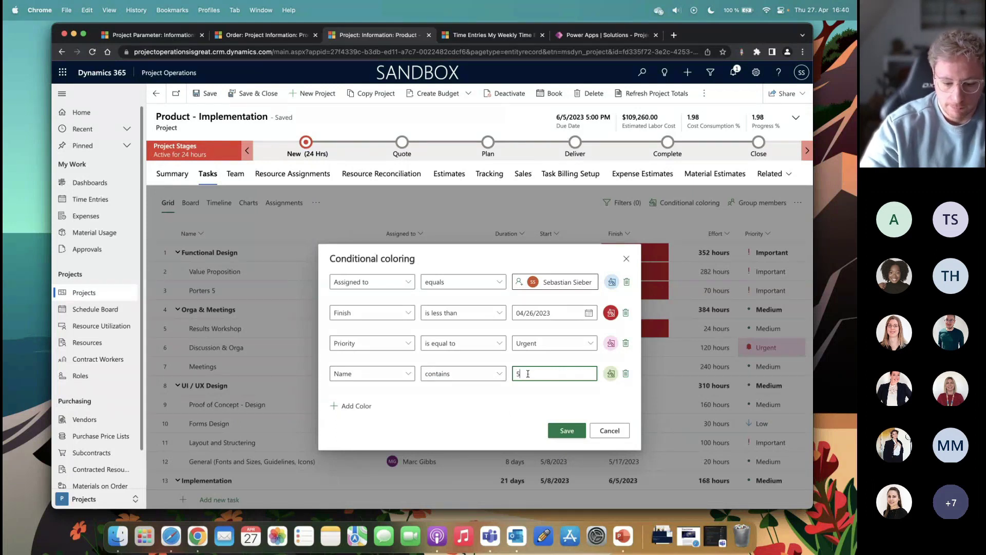
pyautogui.click(611, 374)
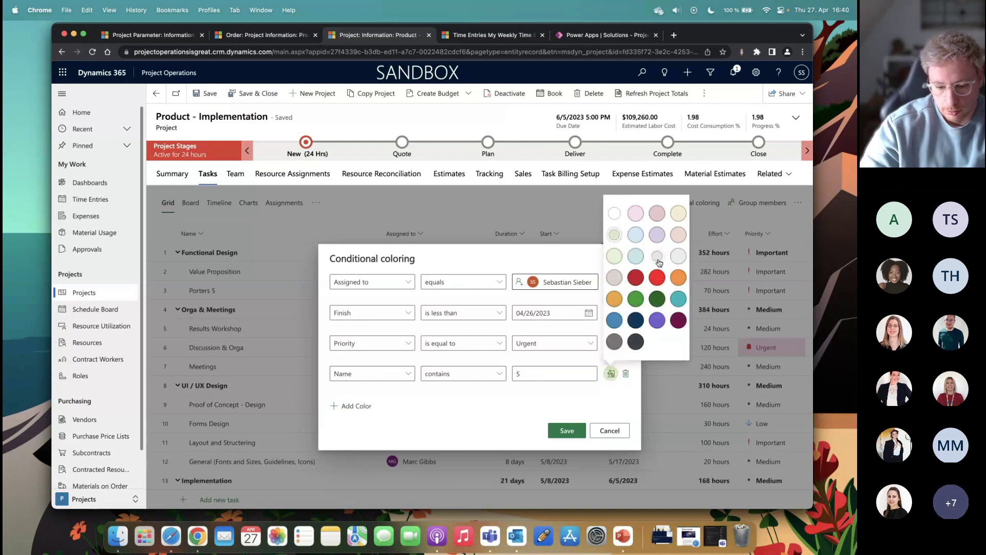
pyautogui.click(661, 236)
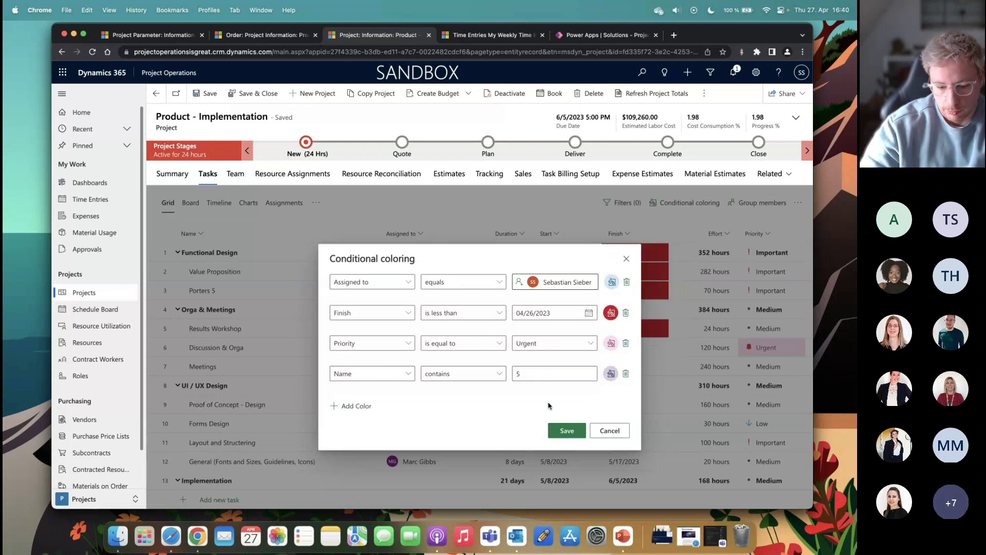
pyautogui.click(563, 431)
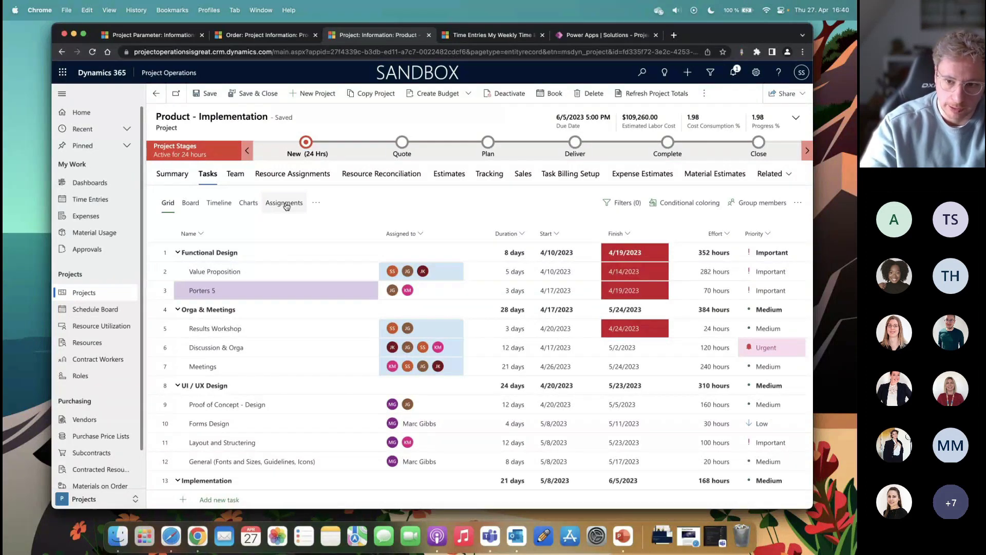
# - Show the Assignments tab with hours in Weekly buckets from 4/9/2023
pyautogui.click(286, 205)
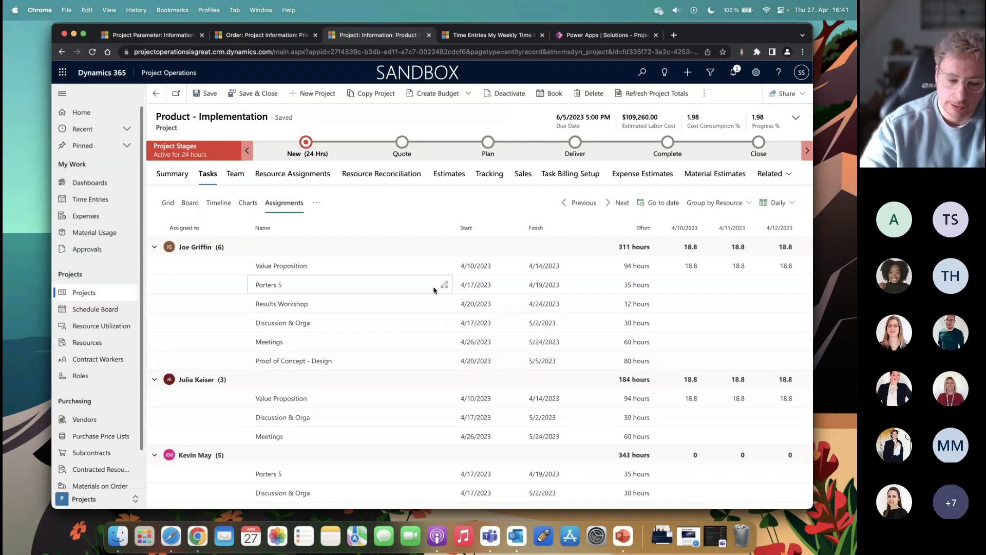
pyautogui.scroll(-2, 382, 392)
pyautogui.scroll(-6, 381, 393)
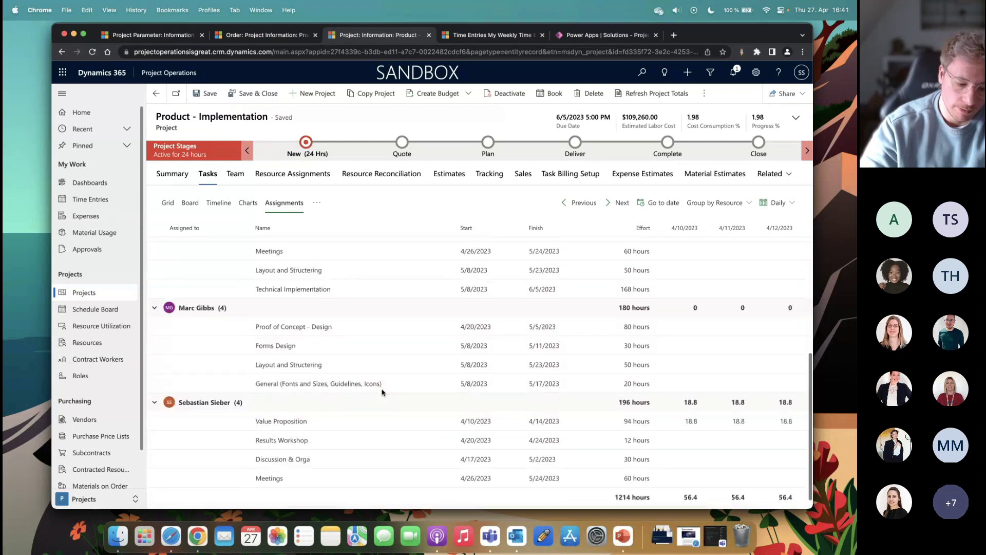
pyautogui.scroll(8, 381, 393)
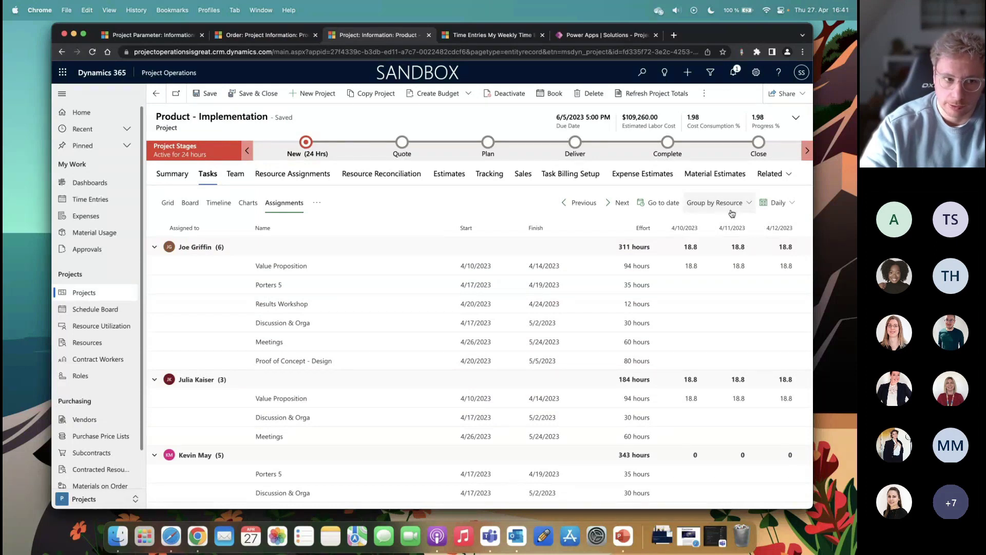
pyautogui.click(732, 213)
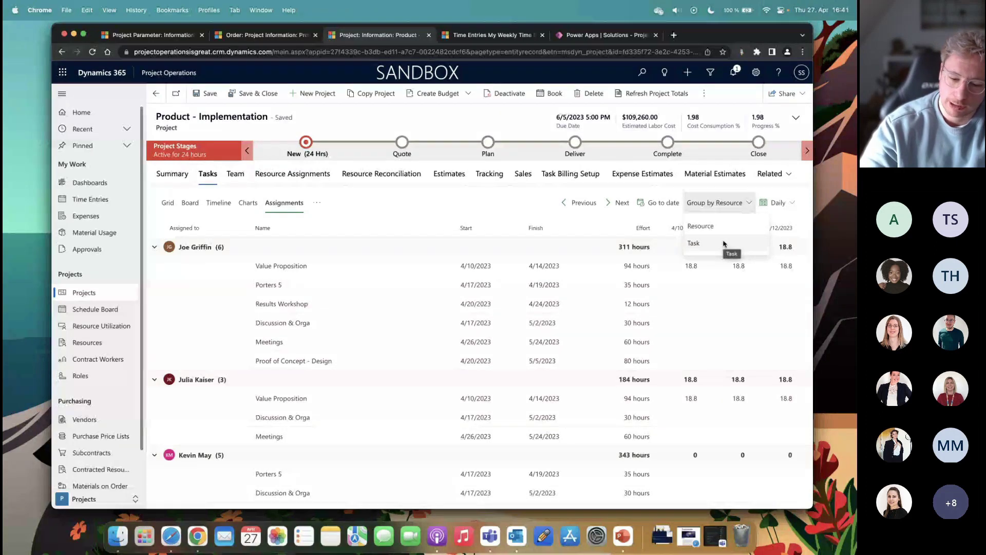
pyautogui.click(762, 207)
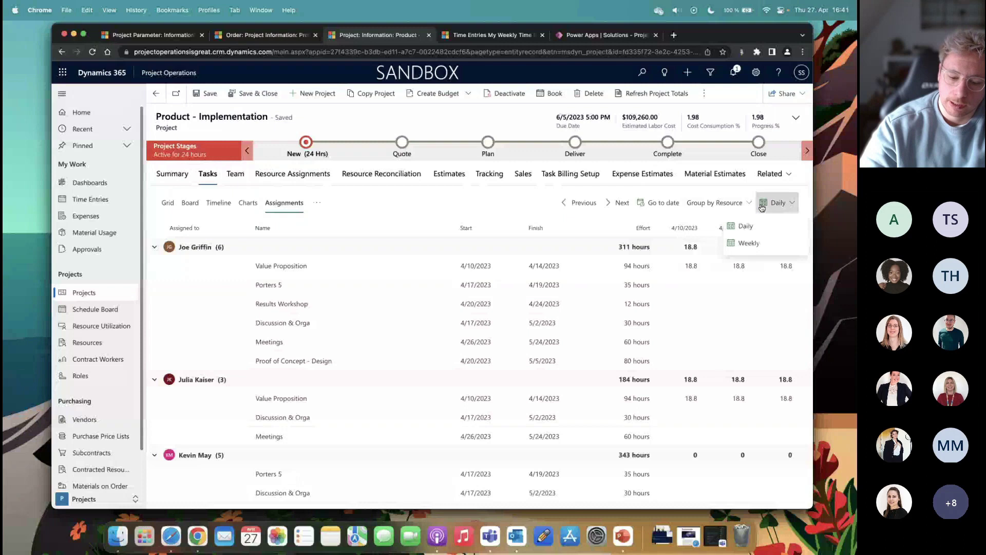
pyautogui.click(751, 246)
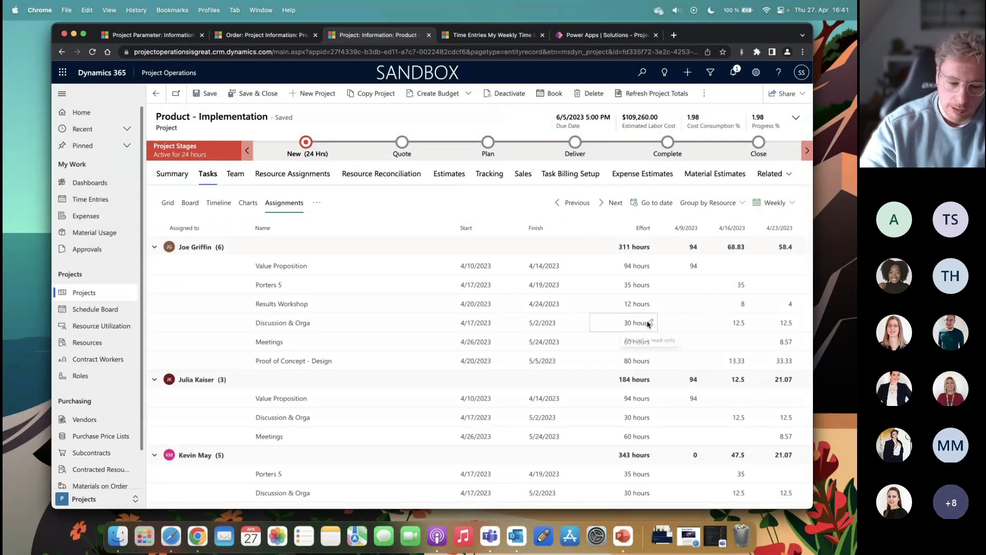
pyautogui.hscroll(1, 648, 324)
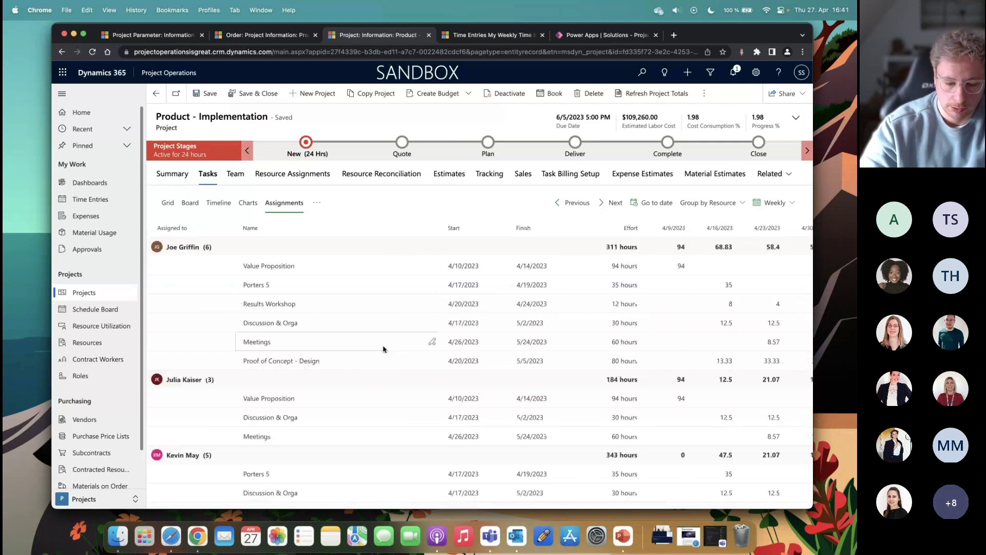
pyautogui.hscroll(5, 383, 349)
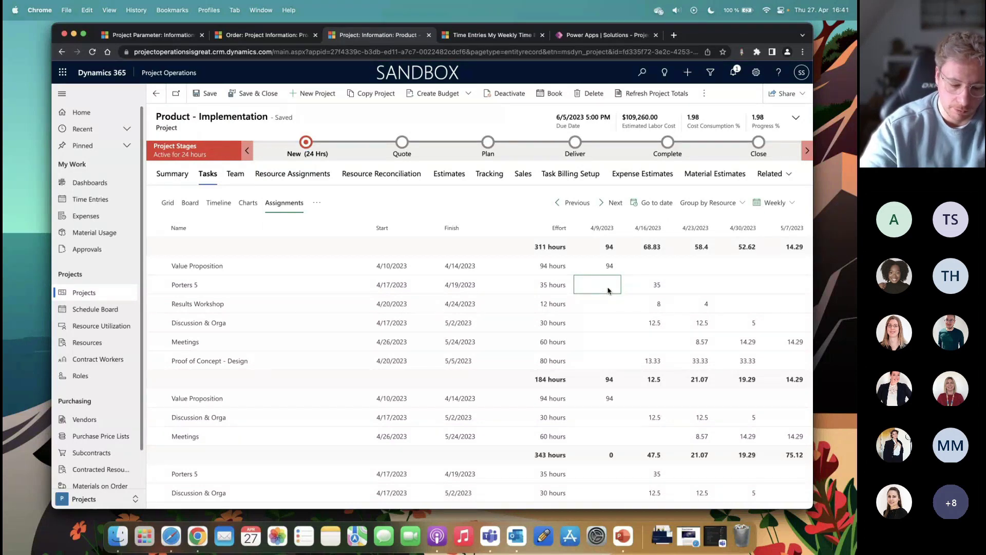
# - Try entering 10 hours for Porters 5 in the 4/9 week and dismiss the predecessor-conflict error
pyautogui.click(609, 291)
pyautogui.write('10')
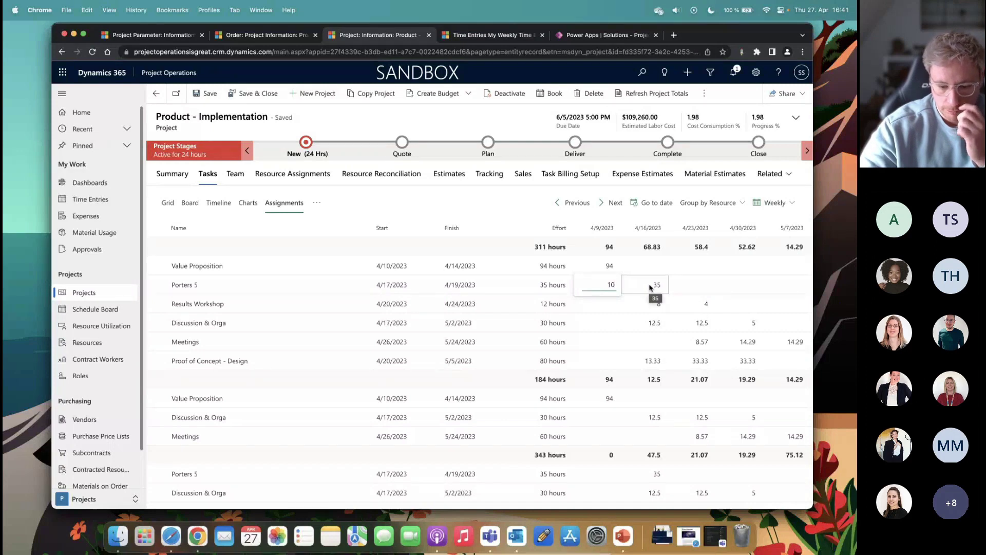
pyautogui.press('Return')
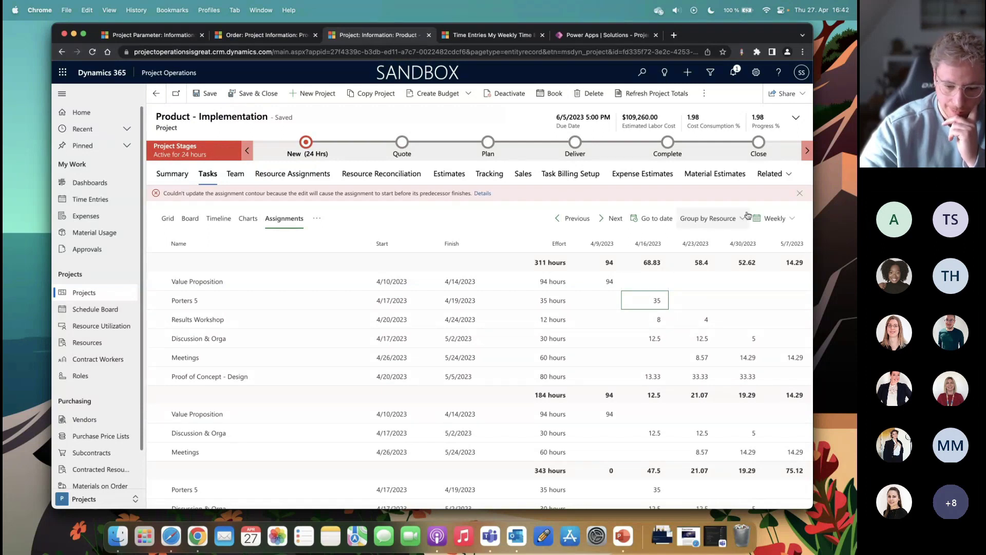
pyautogui.click(800, 194)
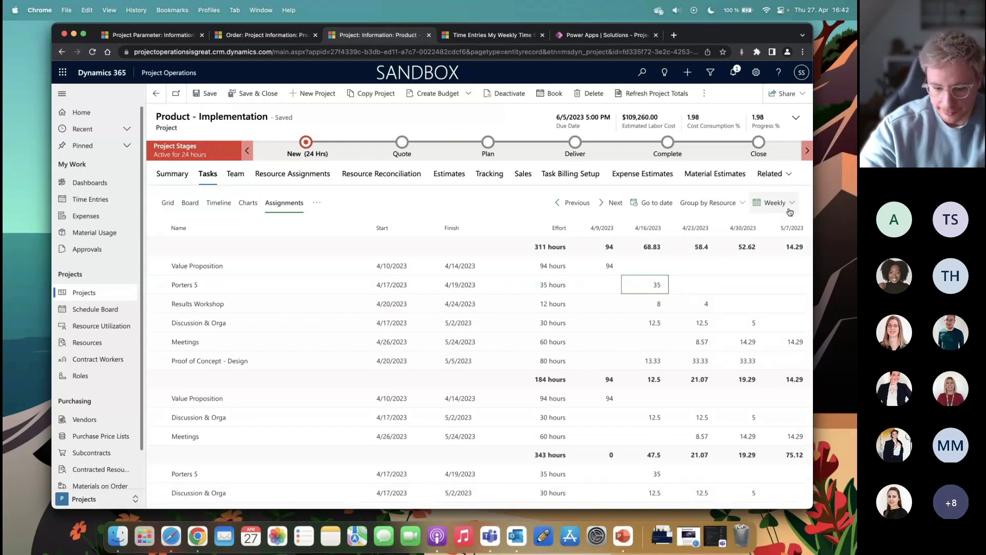
# - Change Results Workshop's 4/16 week hours from 8 to 12
pyautogui.click(662, 311)
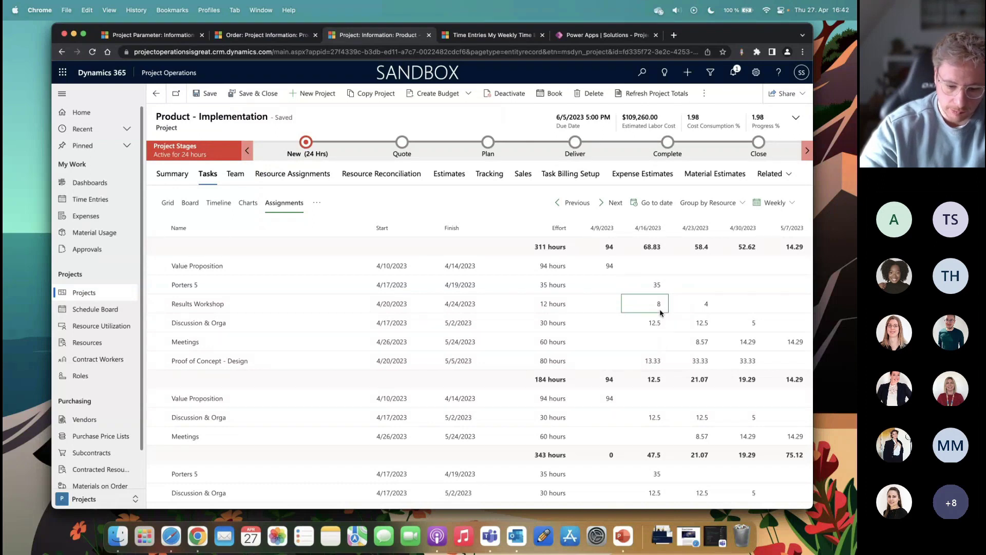
pyautogui.click(661, 310)
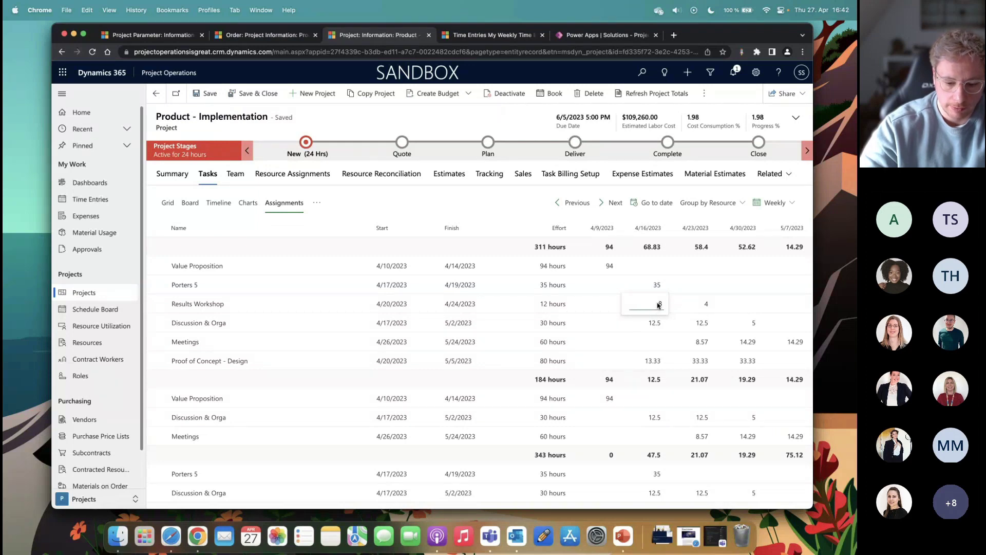
pyautogui.press('BackSpace')
pyautogui.write('12')
pyautogui.click(689, 284)
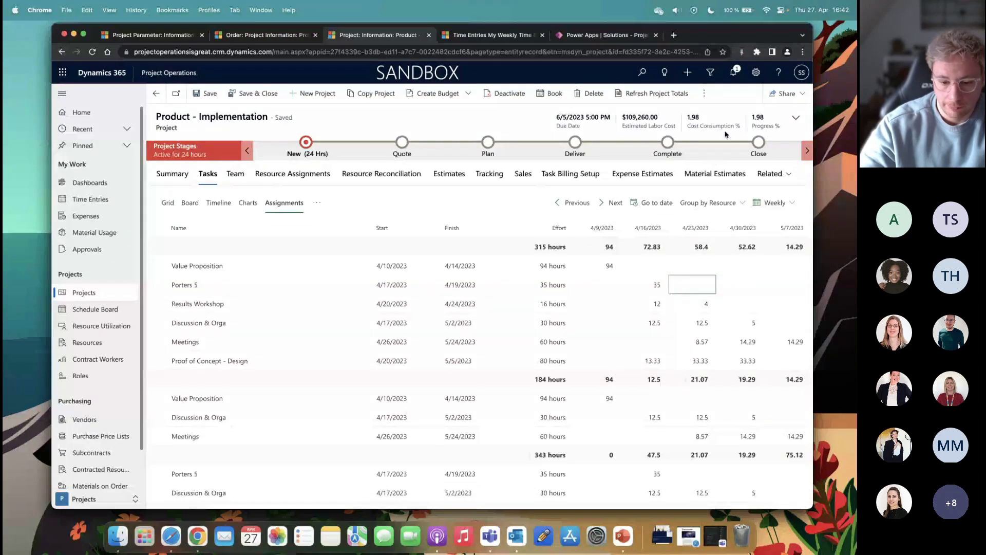
pyautogui.moveTo(741, 42); pyautogui.dragTo(739, 57)
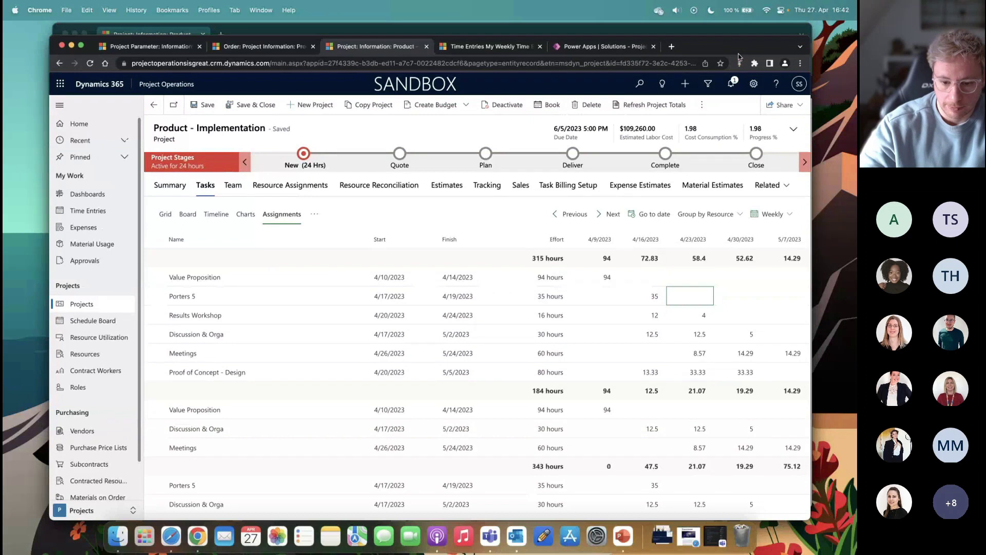
pyautogui.click(741, 29)
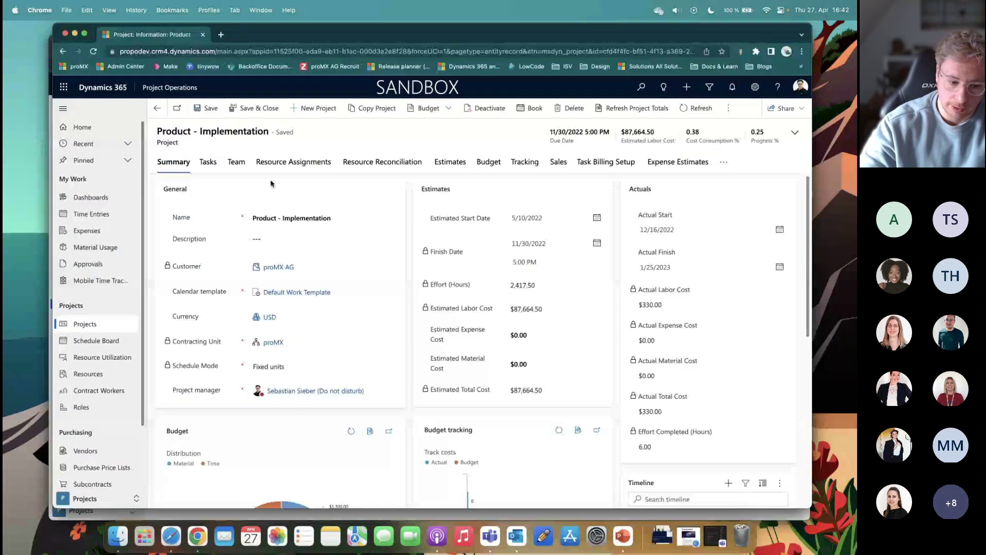
pyautogui.click(209, 163)
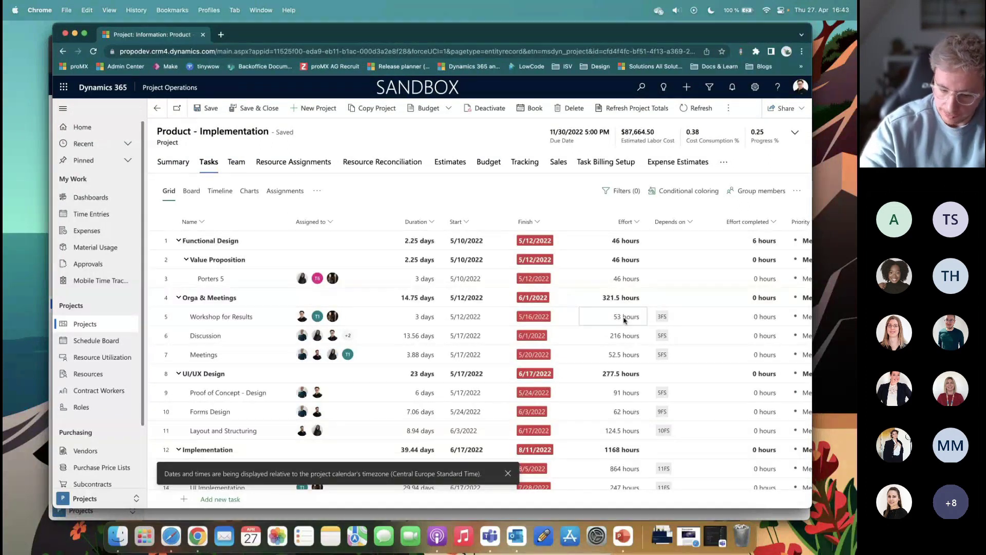
pyautogui.scroll(-4, 701, 326)
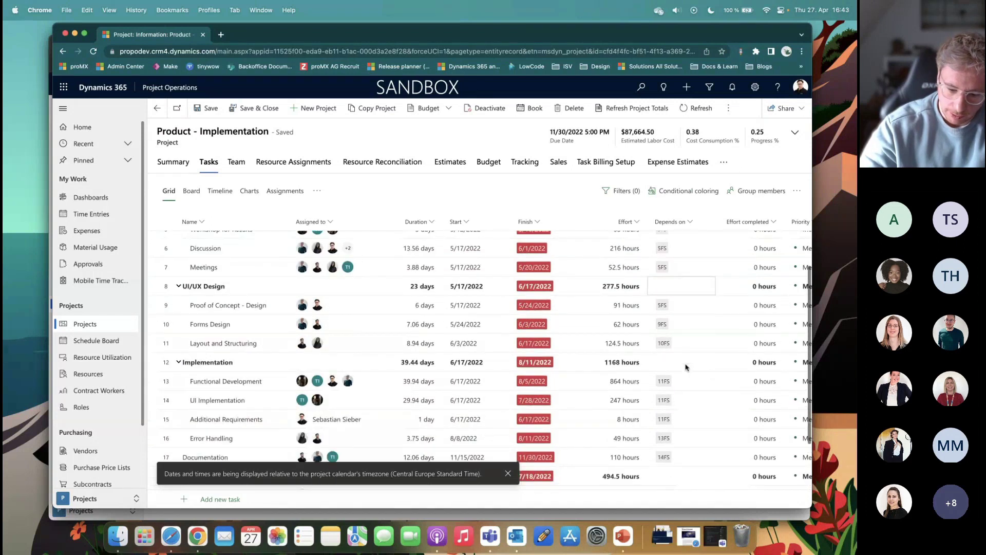
pyautogui.click(696, 340)
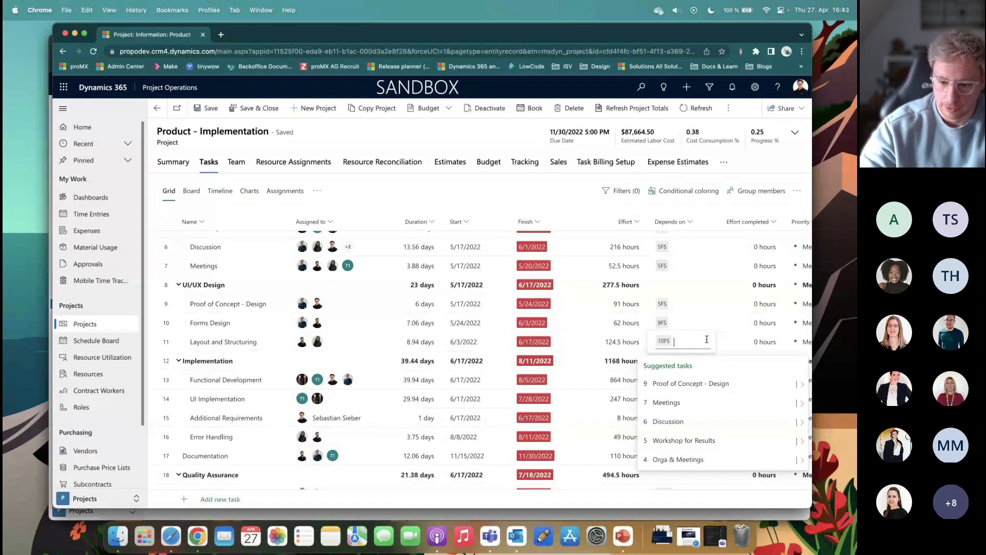
pyautogui.click(802, 384)
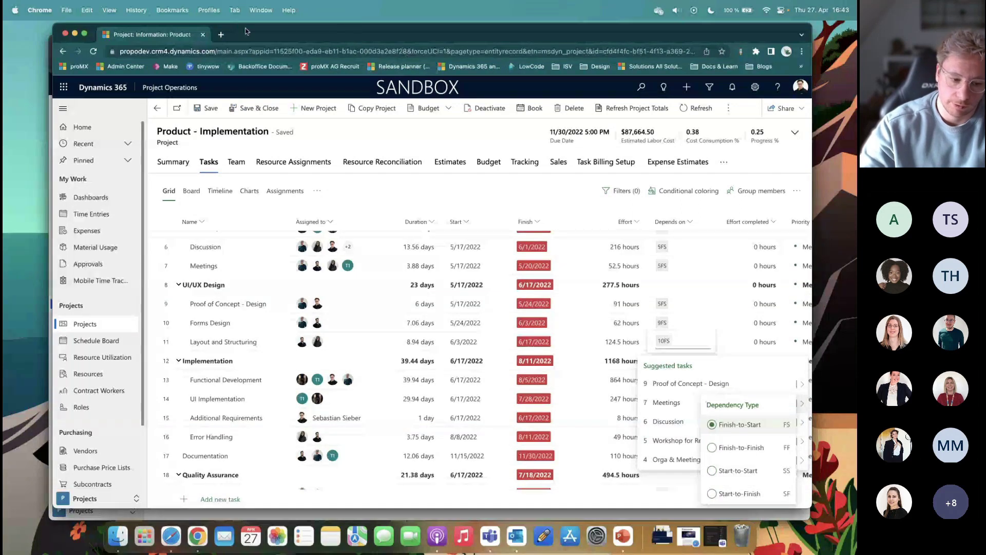
pyautogui.moveTo(246, 32); pyautogui.dragTo(250, 41)
pyautogui.press('super+grave')
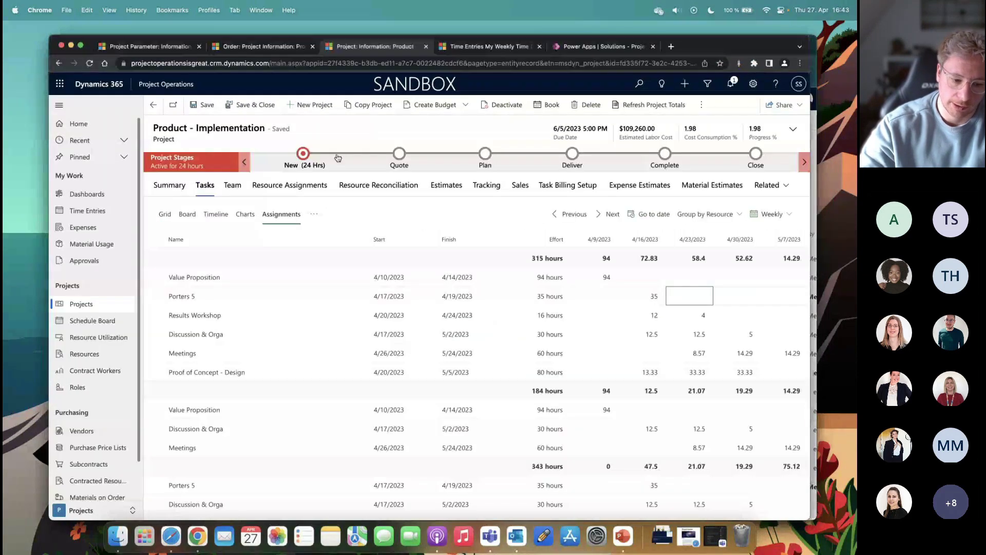
# - Check Results Workshop's Depends on setting in the task grid without changes, then go to the project Summary
pyautogui.click(171, 217)
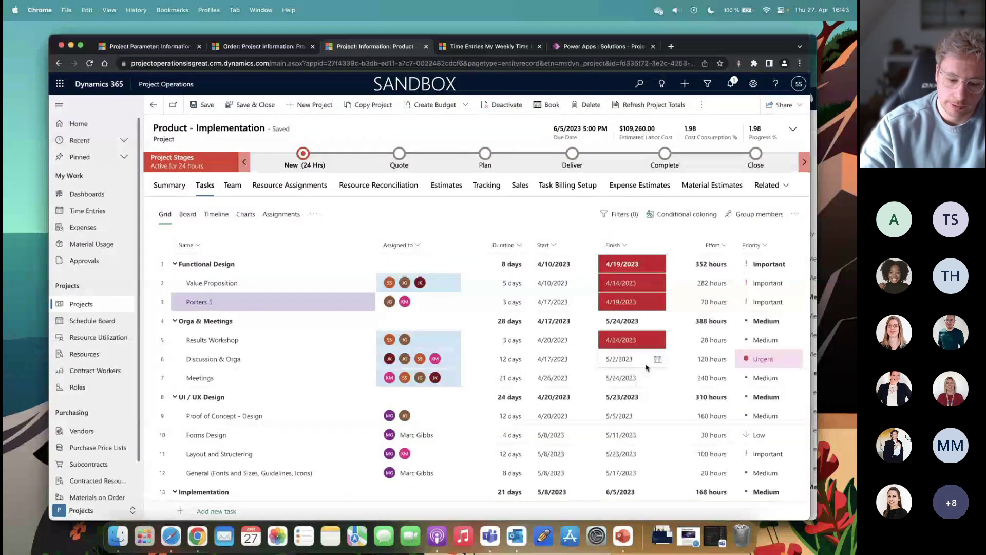
pyautogui.hscroll(5, 657, 362)
pyautogui.click(699, 342)
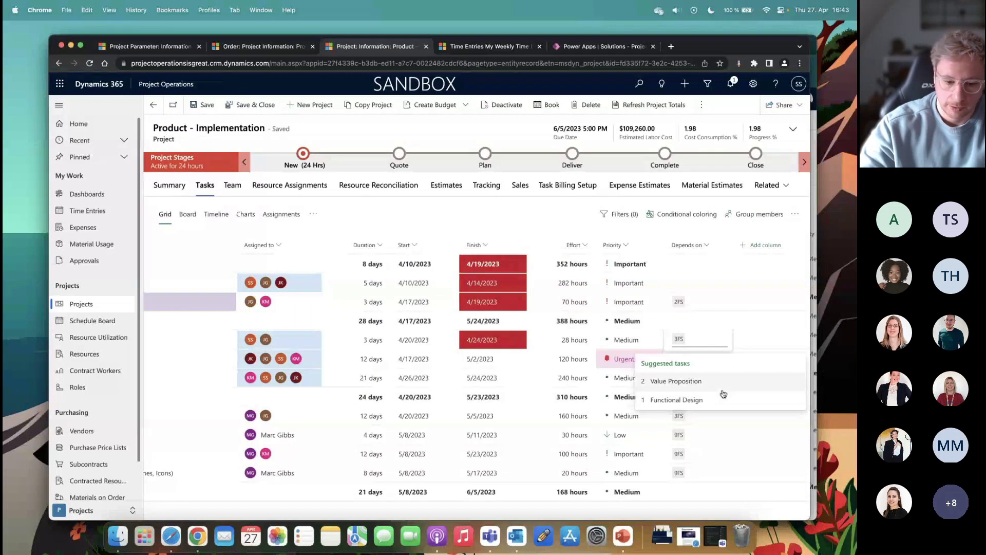
pyautogui.click(545, 211)
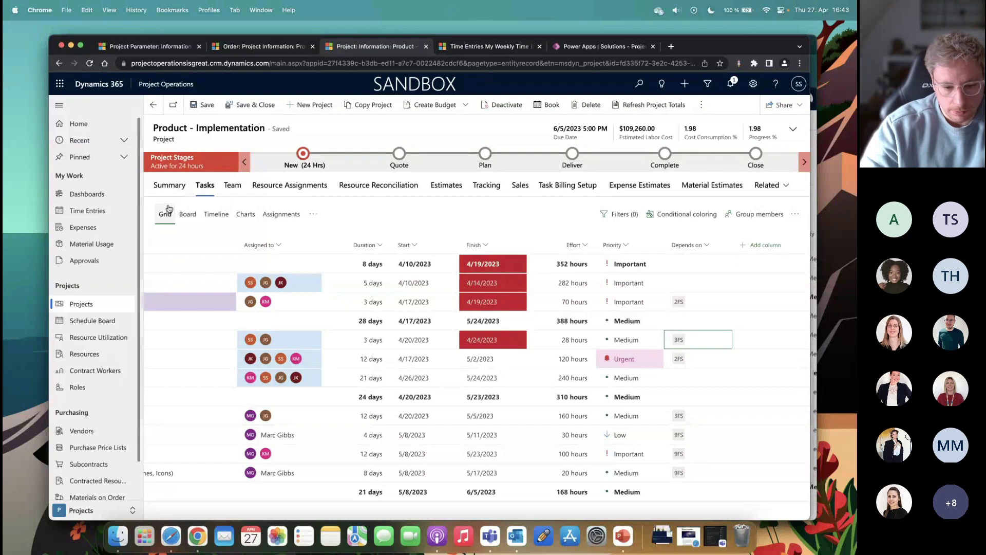
pyautogui.click(170, 188)
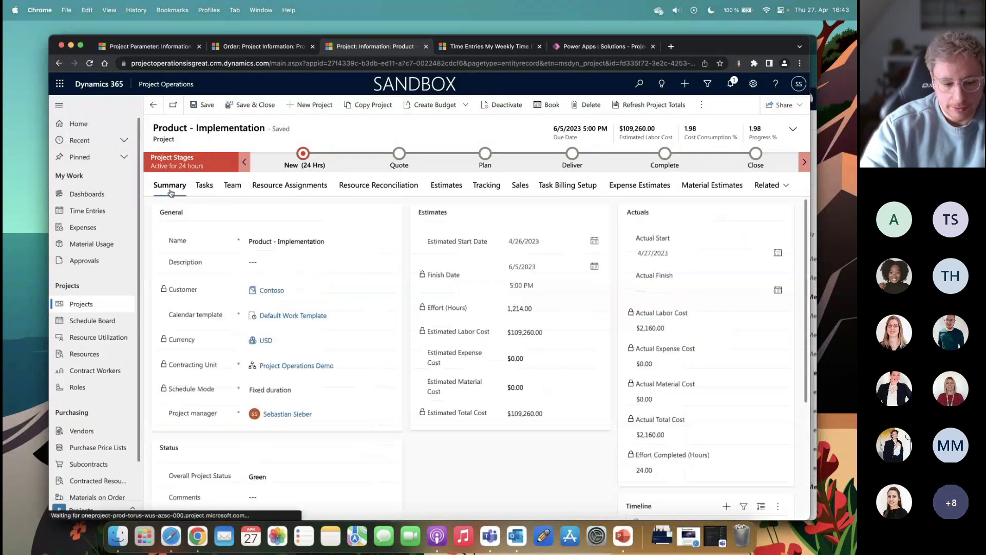
# - Import a budget from estimates using resource assignments for time with a 25% time contingency
pyautogui.click(466, 106)
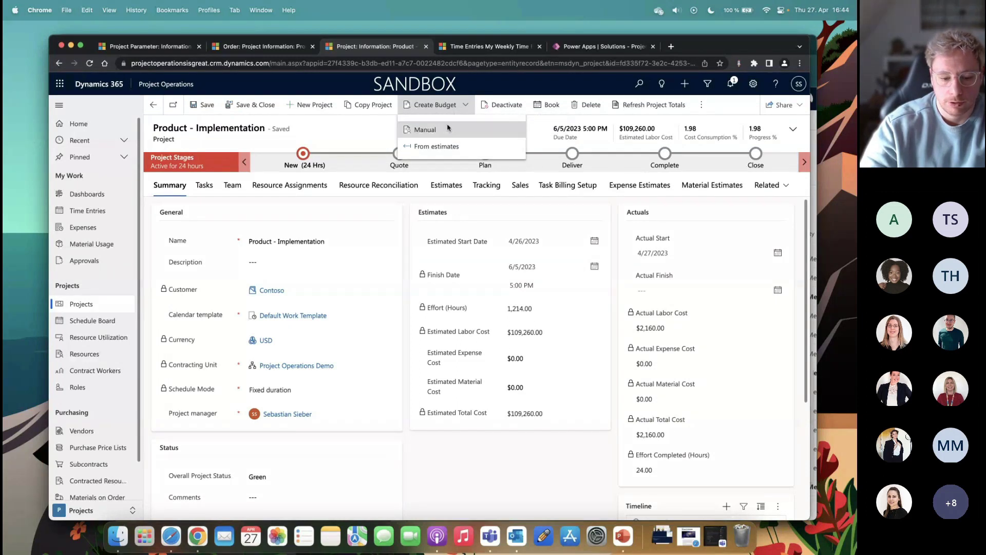
pyautogui.click(440, 147)
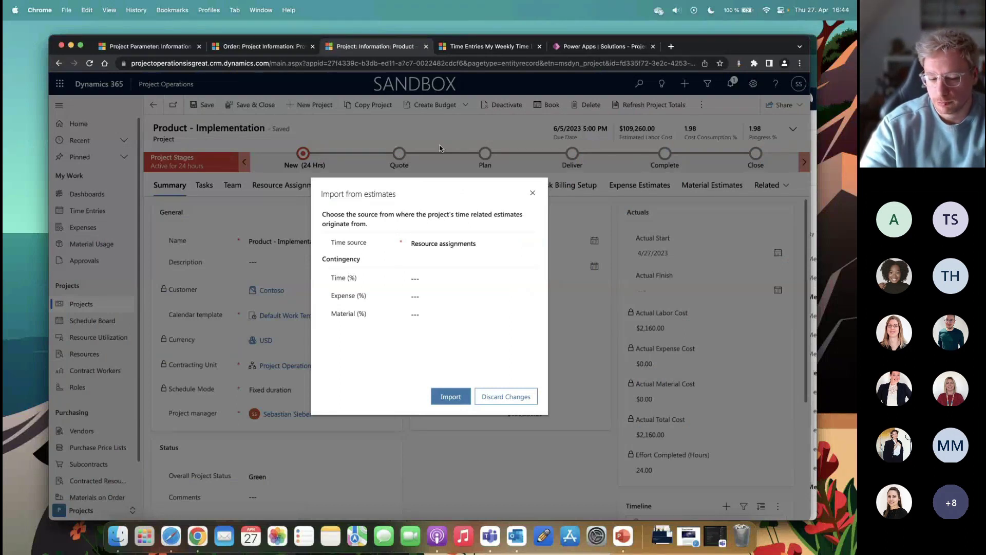
pyautogui.click(444, 245)
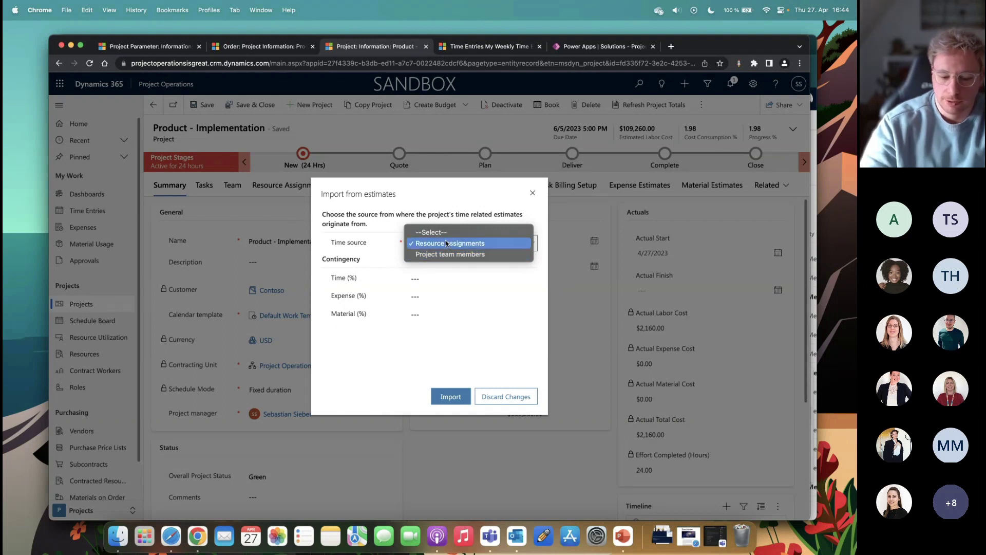
pyautogui.click(446, 243)
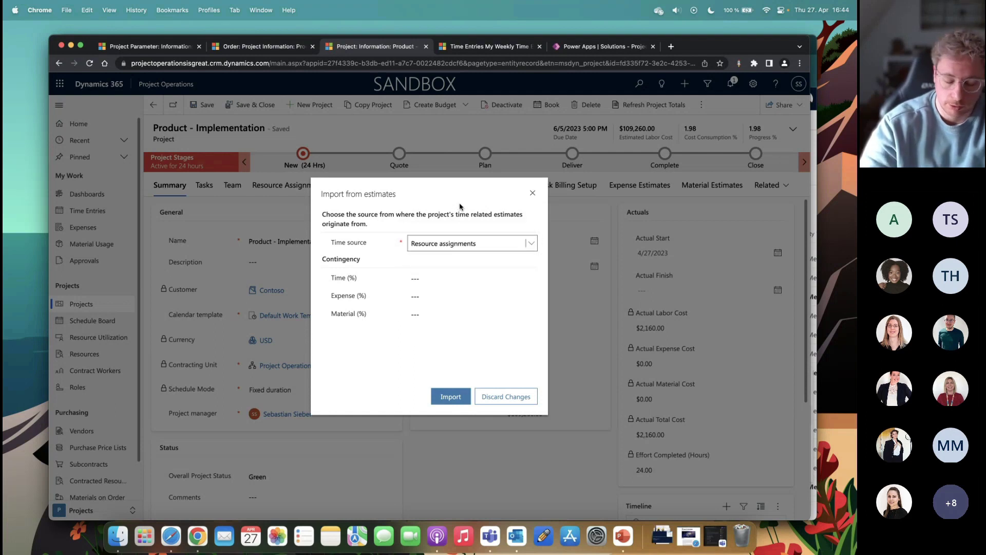
pyautogui.click(430, 278)
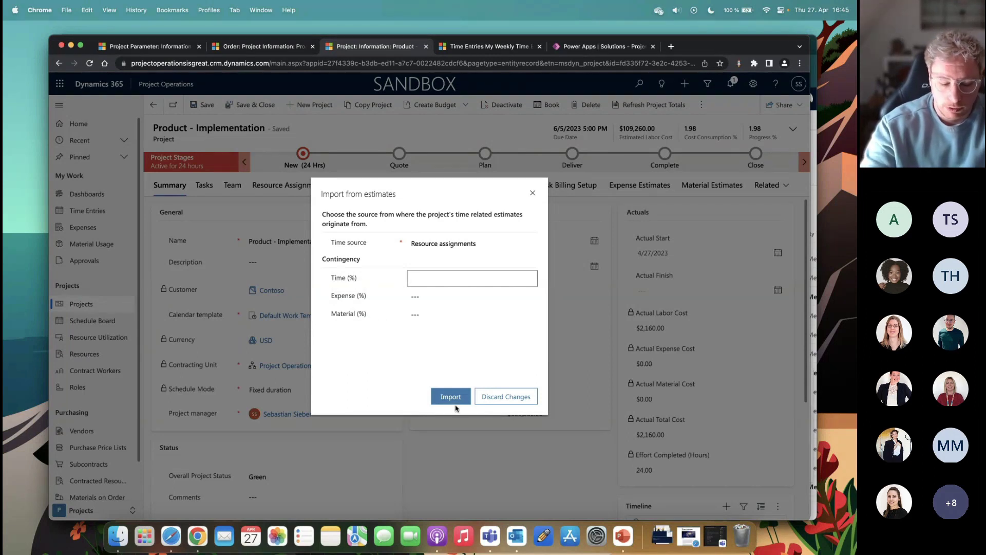
pyautogui.write('25')
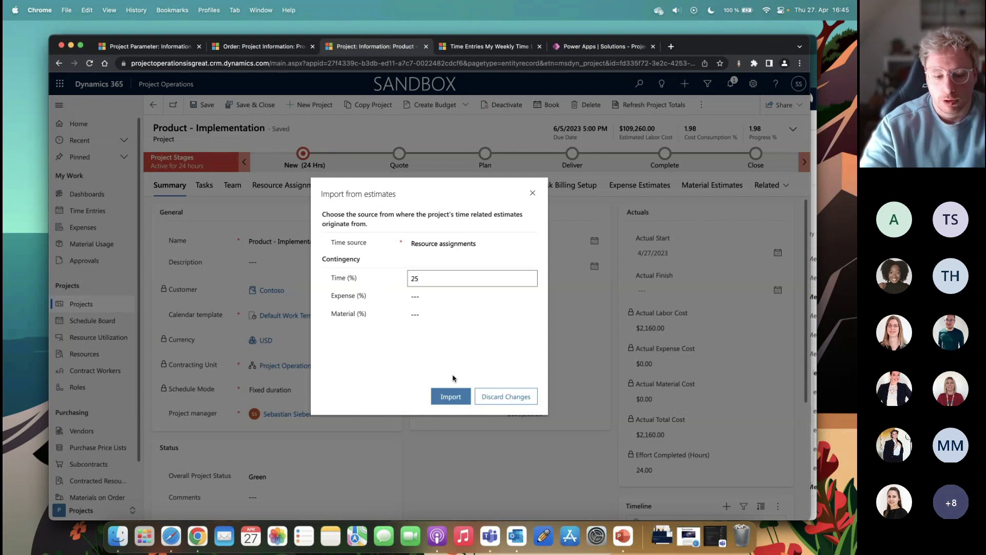
pyautogui.click(448, 395)
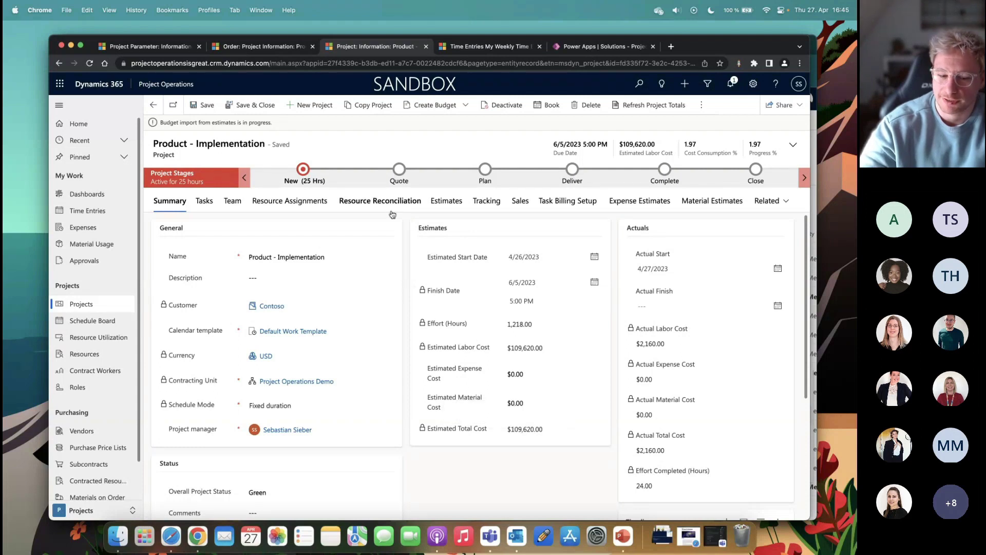
# - Reload the project and review quantities and amounts of the nine Version 1 time budget lines
pyautogui.click(89, 64)
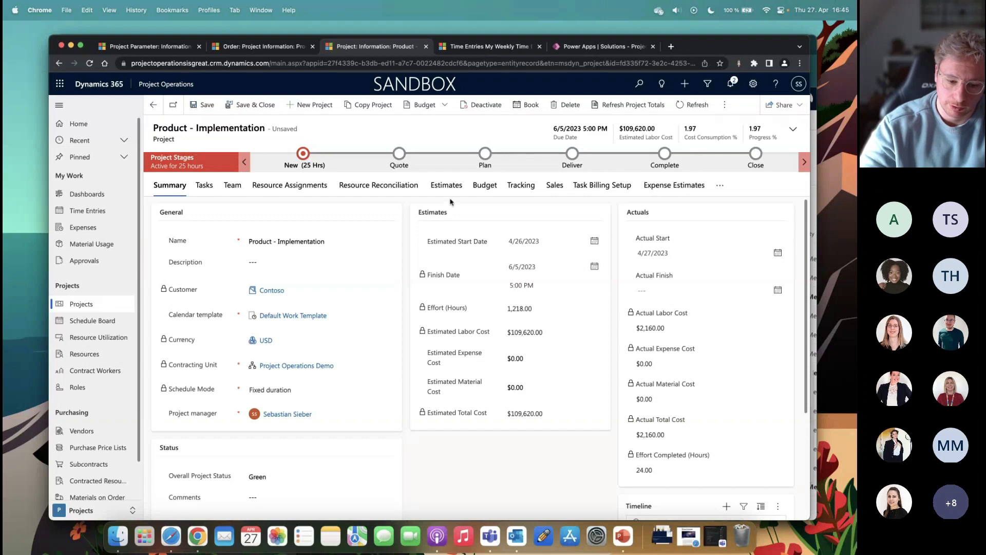
pyautogui.click(490, 190)
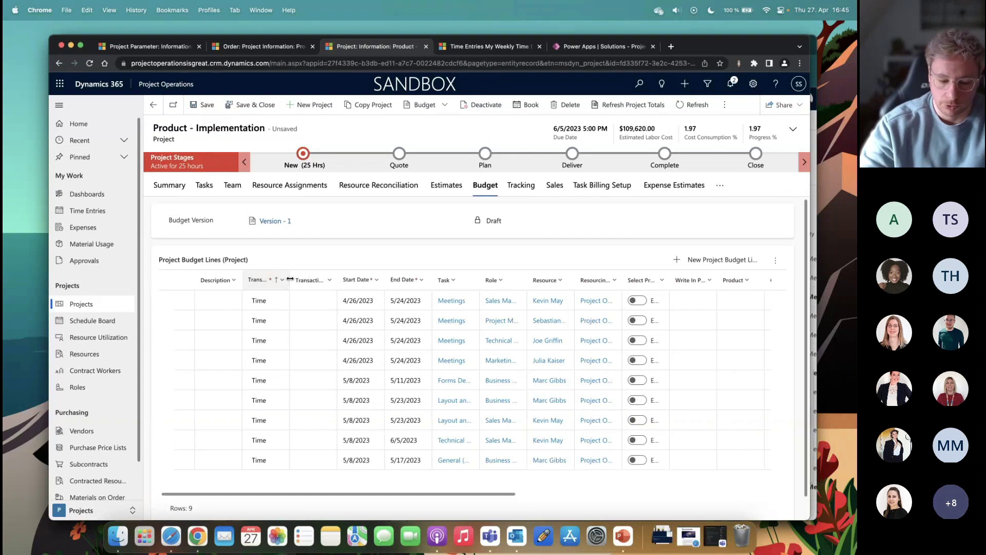
pyautogui.hscroll(3, 366, 342)
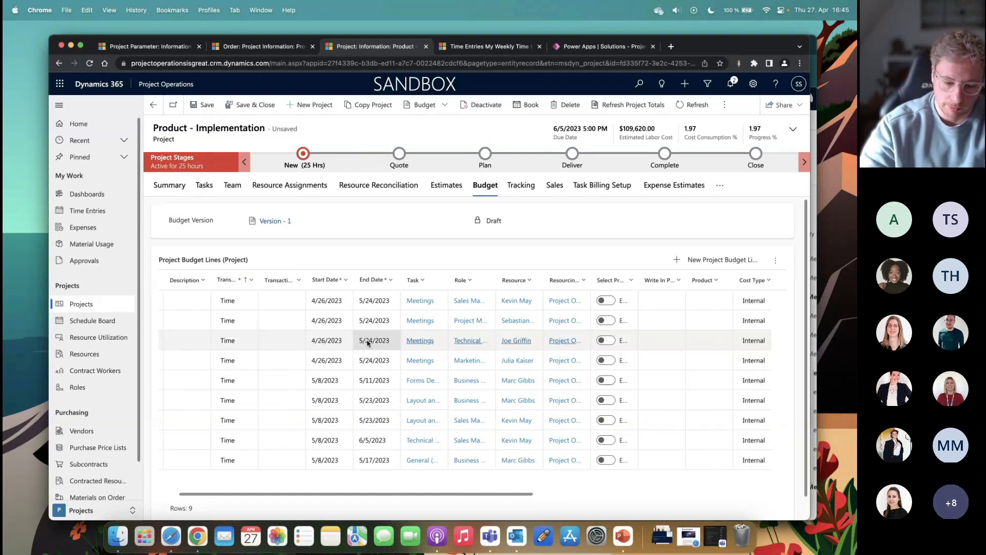
pyautogui.hscroll(4, 368, 343)
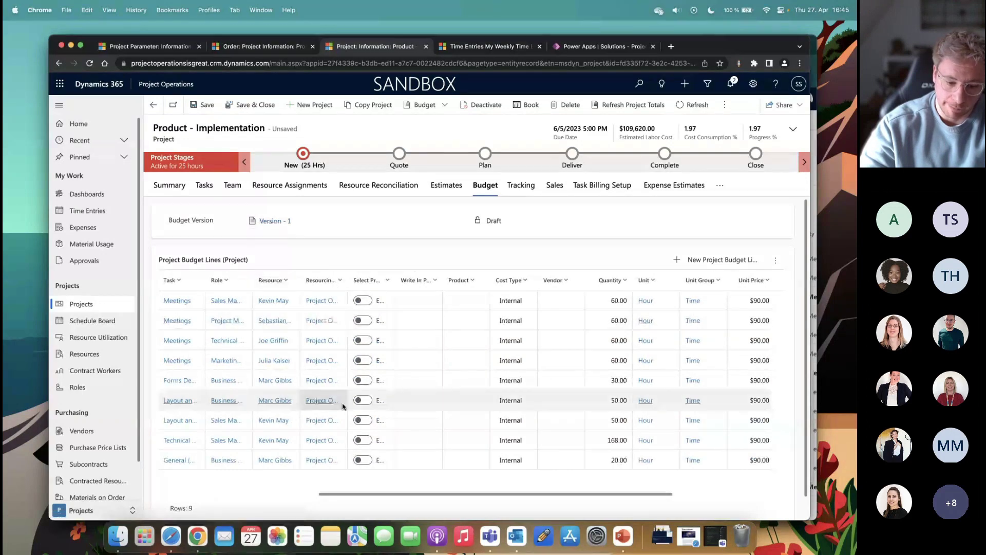
pyautogui.hscroll(5, 343, 406)
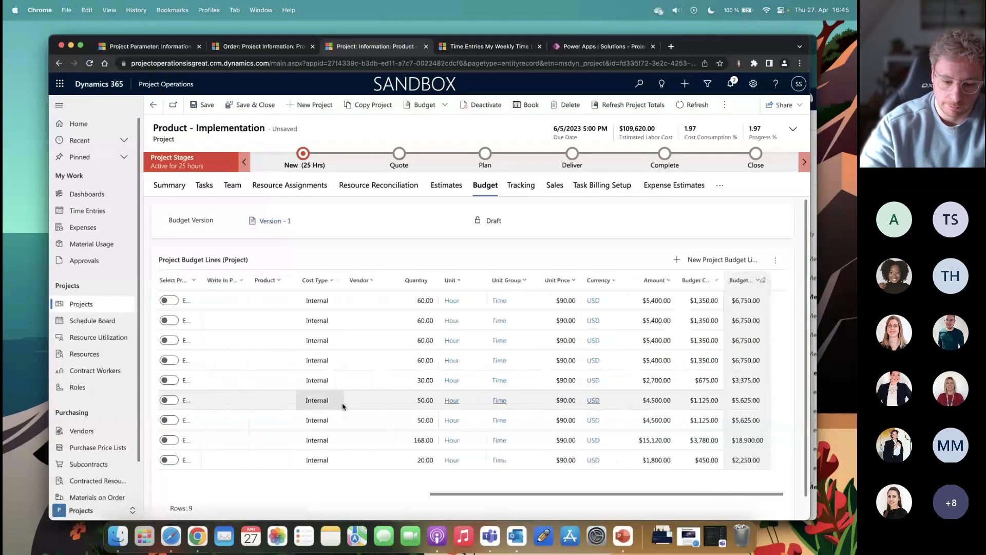
pyautogui.hscroll(-9, 338, 406)
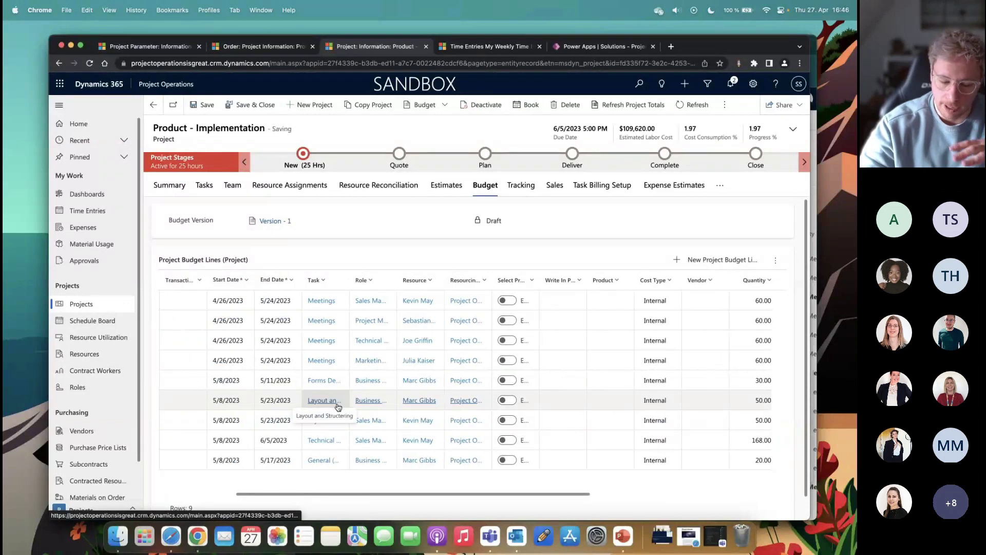
pyautogui.scroll(-1, 337, 407)
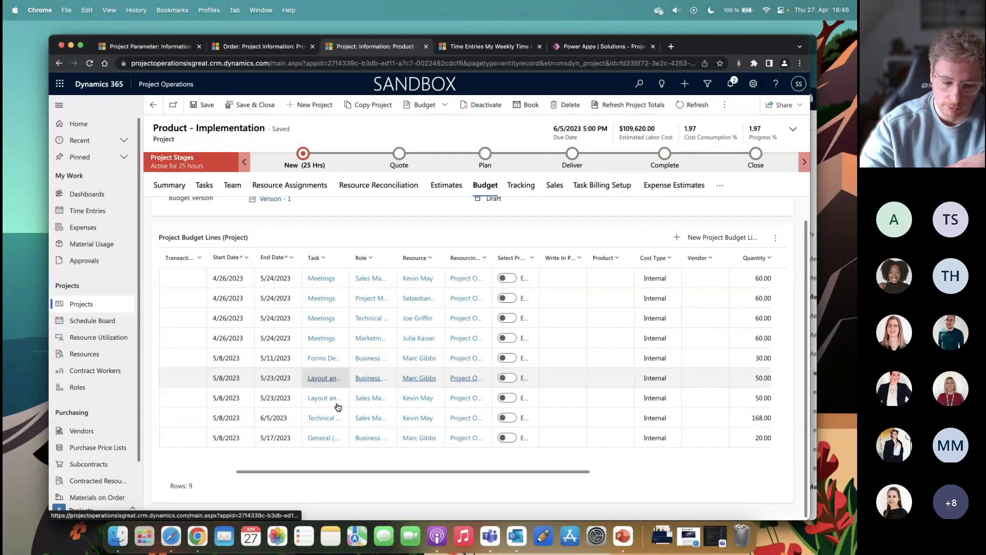
pyautogui.scroll(1, 337, 406)
pyautogui.scroll(1, 337, 407)
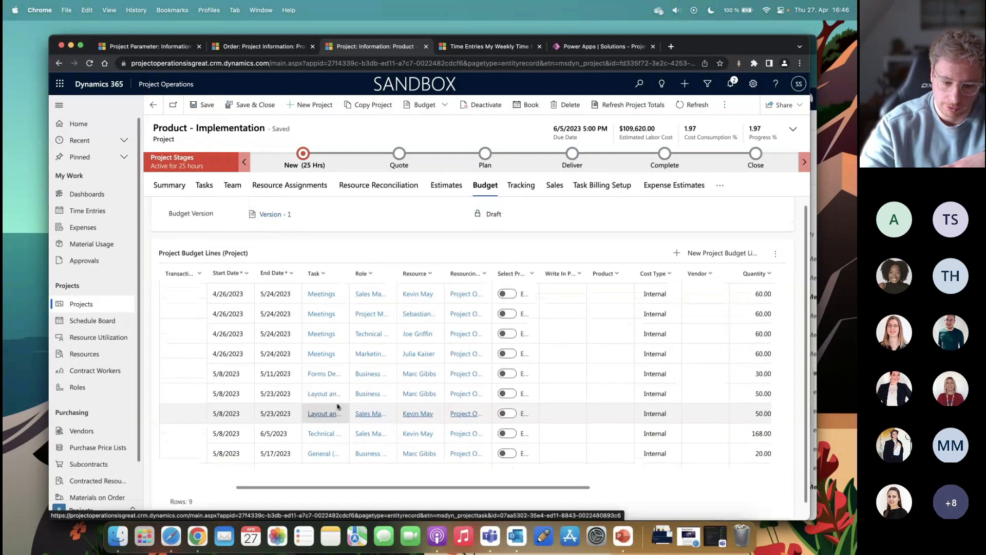
pyautogui.hscroll(3, 340, 408)
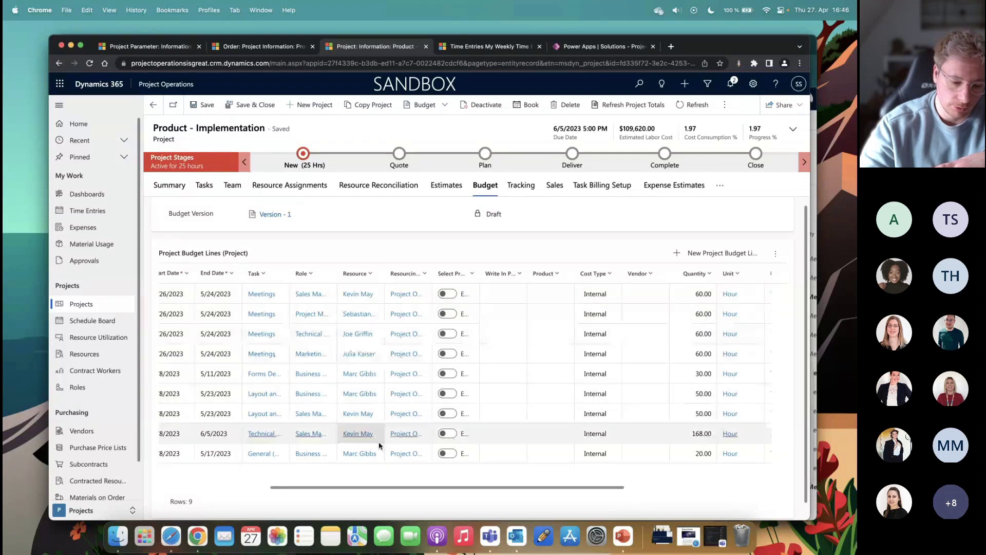
pyautogui.hscroll(3, 546, 386)
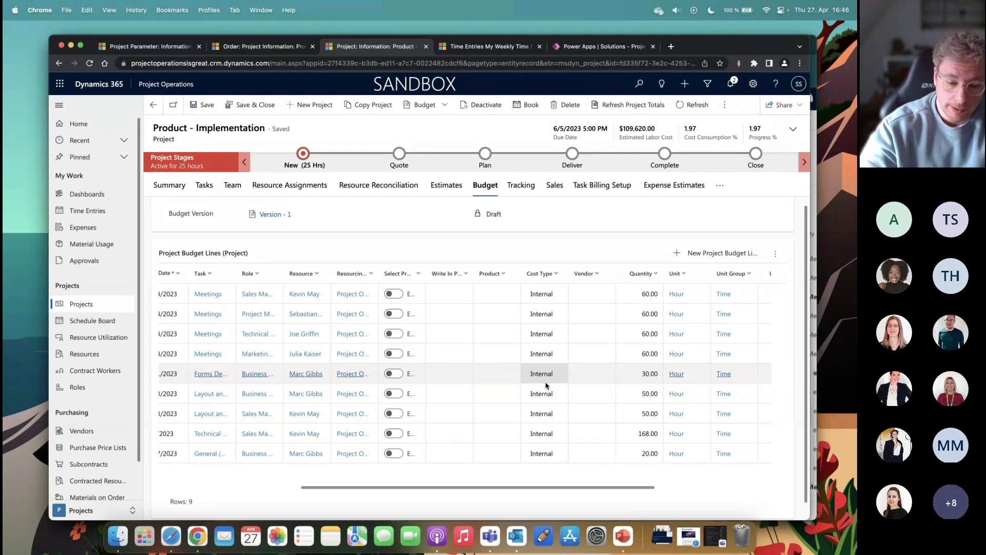
pyautogui.hscroll(5, 546, 385)
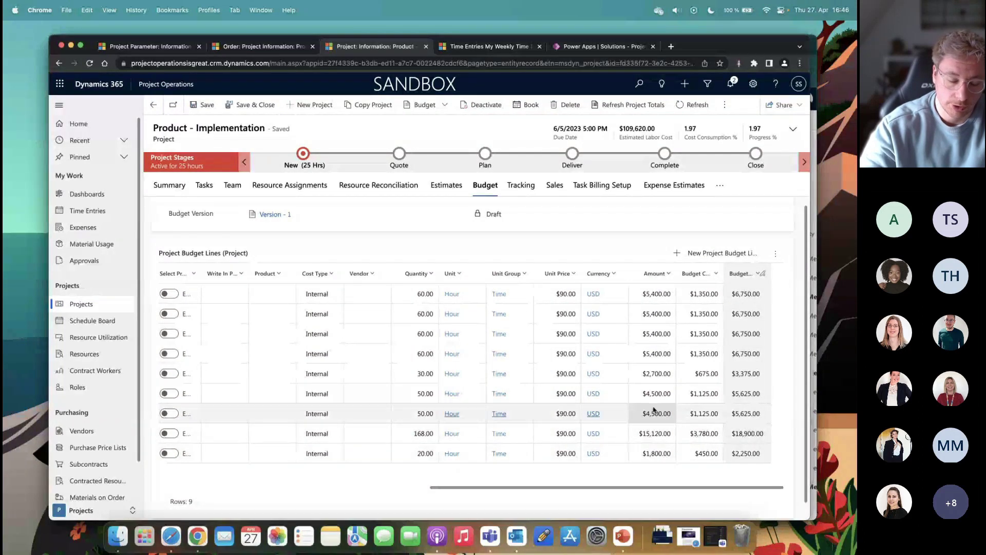
pyautogui.hscroll(-10, 655, 409)
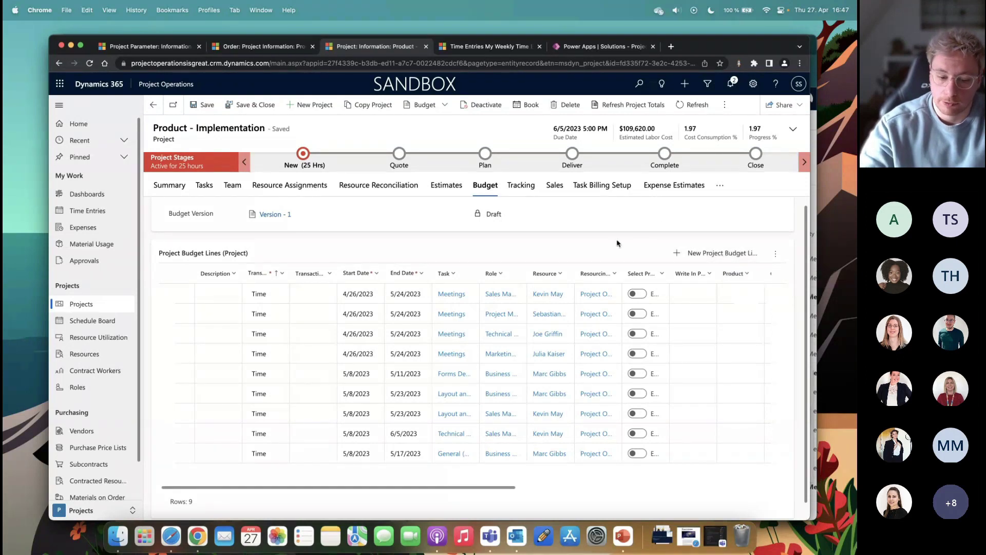
# - Submit draft budget Version 1, confirm it, and check its review status
pyautogui.click(439, 106)
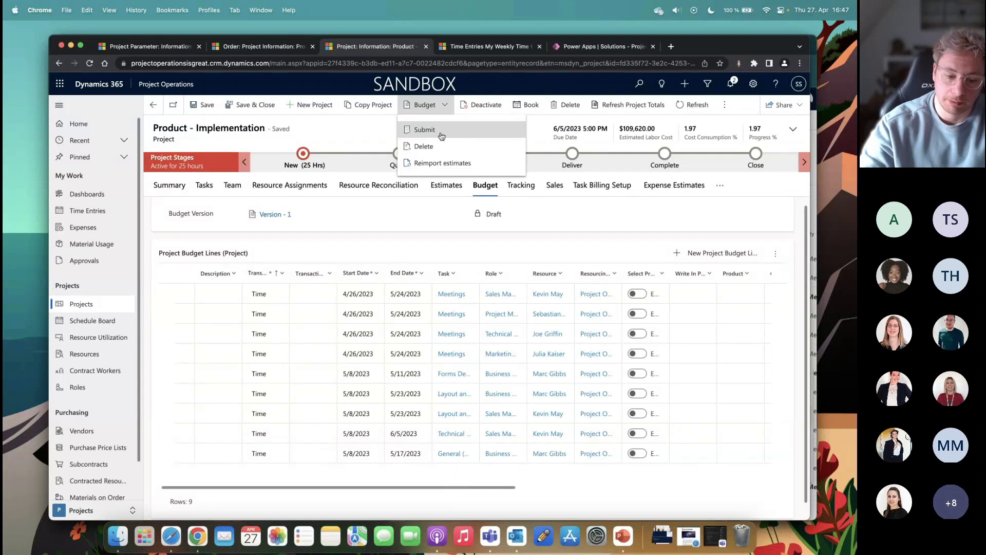
pyautogui.click(441, 136)
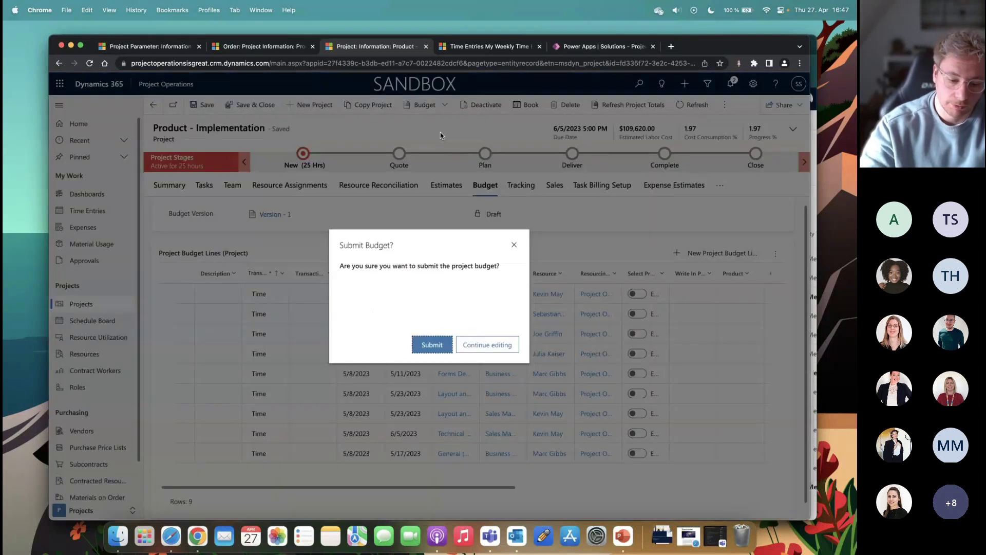
pyautogui.click(420, 340)
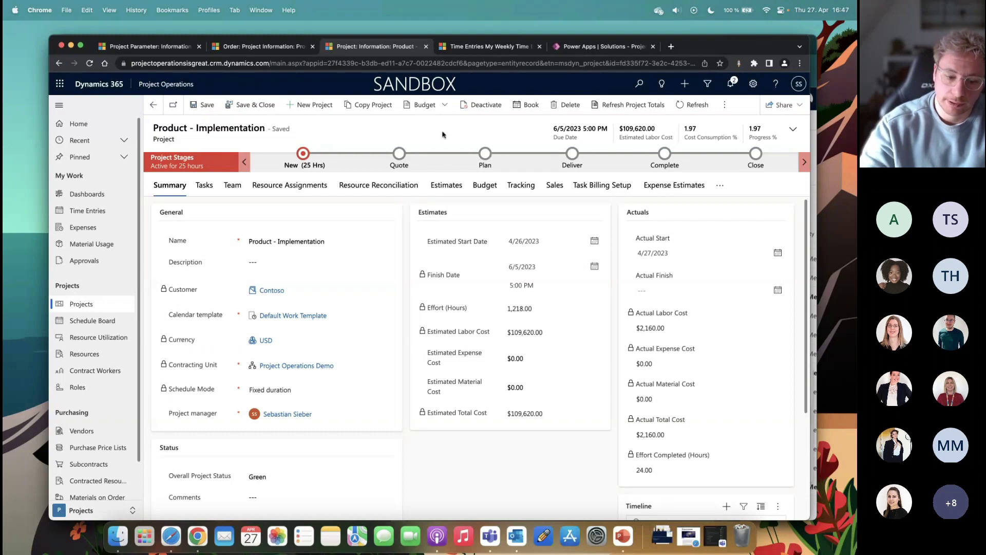
pyautogui.click(444, 111)
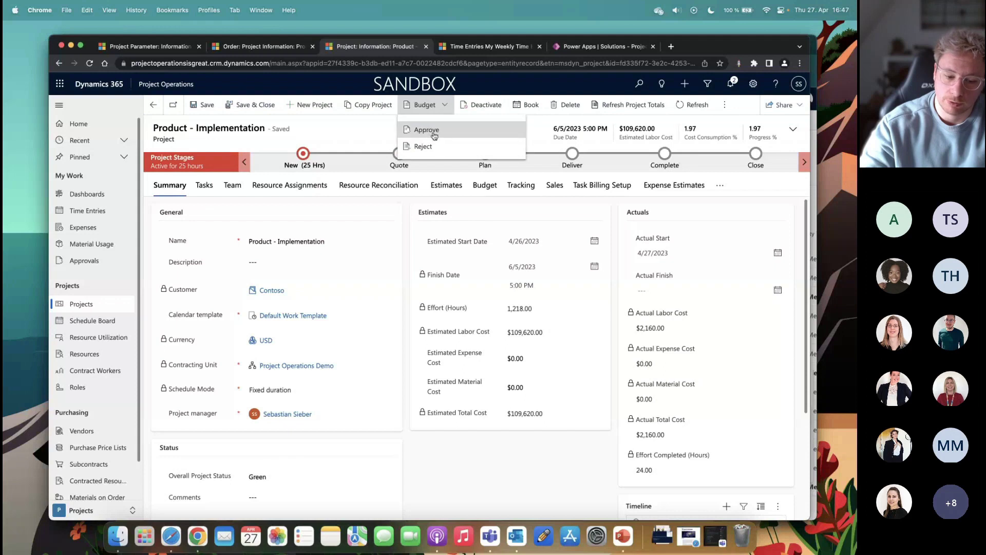
pyautogui.click(478, 187)
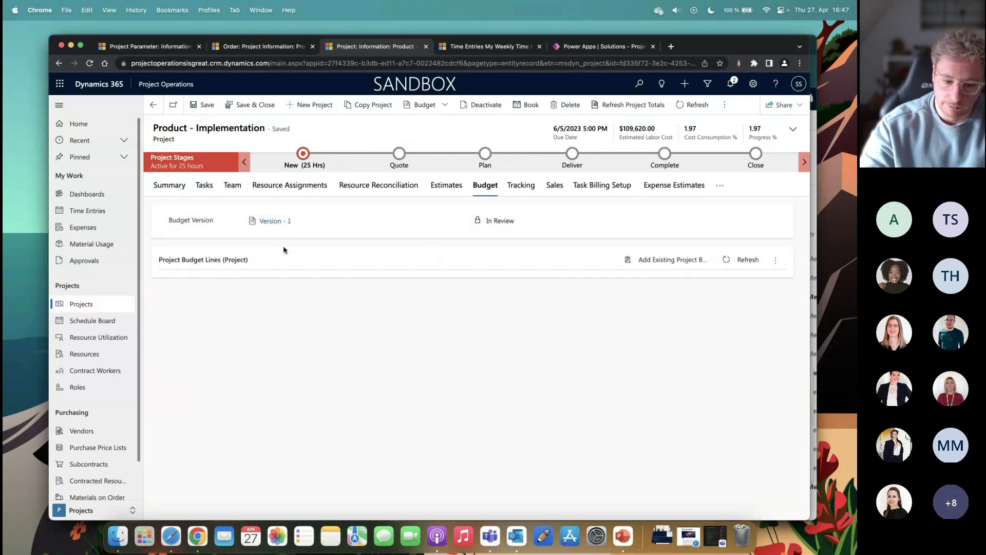
# - Approve budget Version 1 and reload to view the $62,775.00 time budget chart on Summary
pyautogui.click(424, 105)
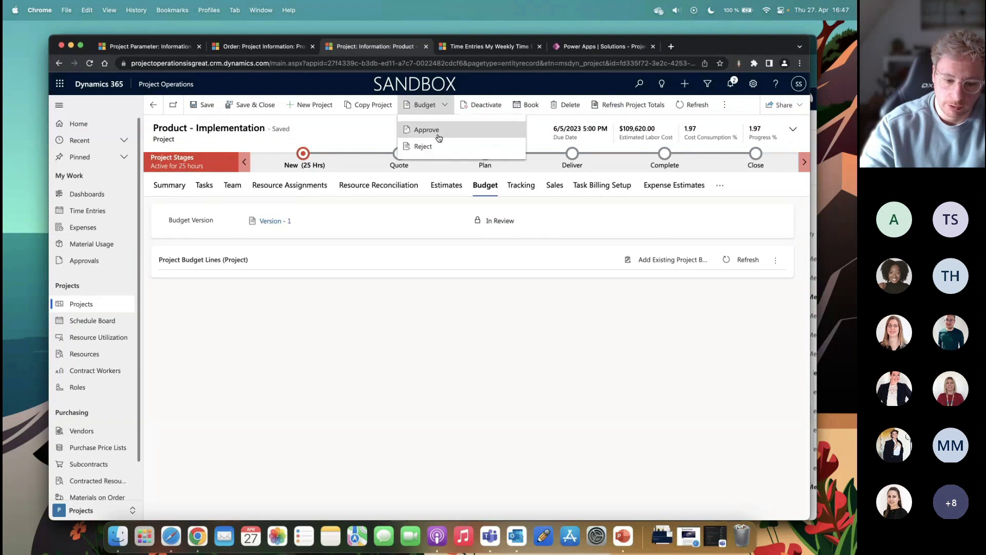
pyautogui.click(438, 136)
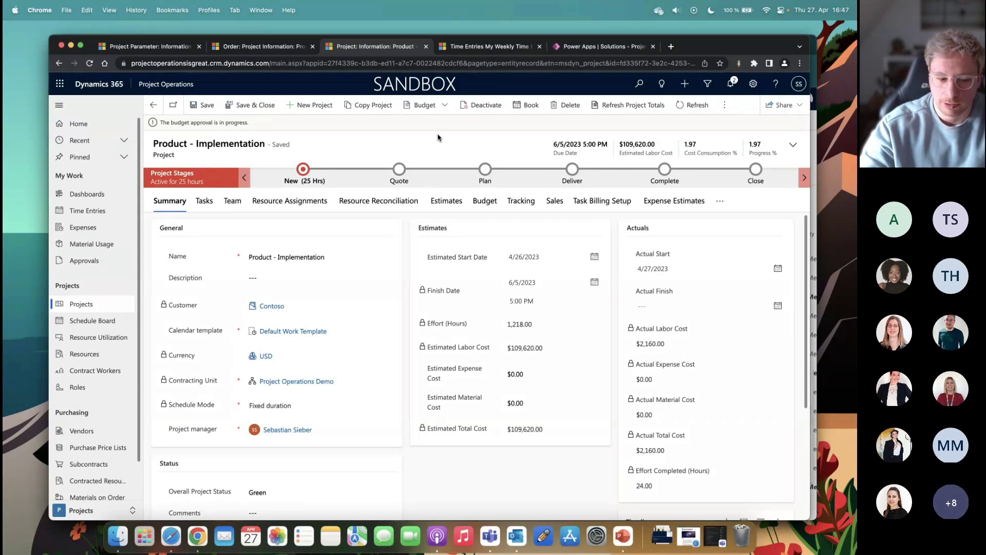
pyautogui.click(88, 66)
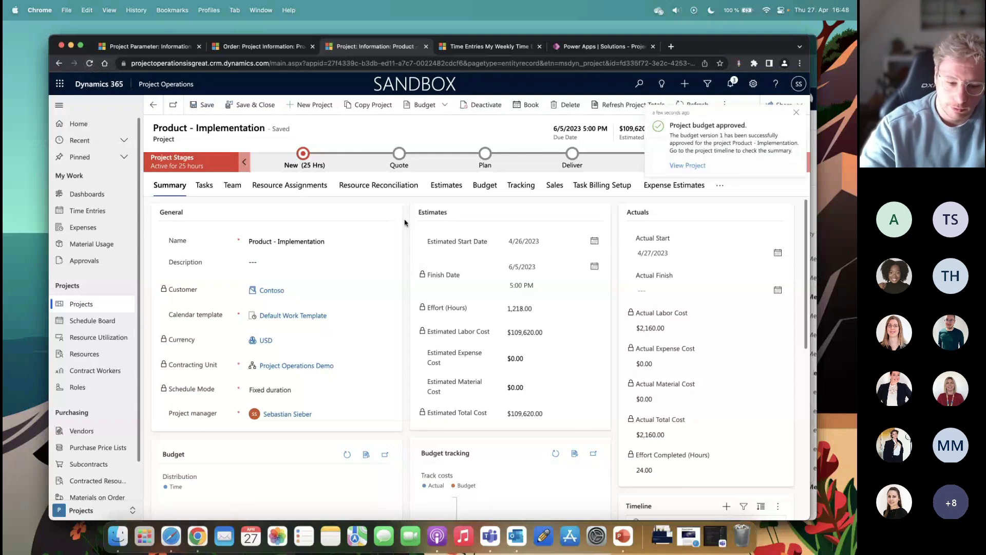
pyautogui.scroll(-3, 409, 222)
pyautogui.scroll(-5, 409, 221)
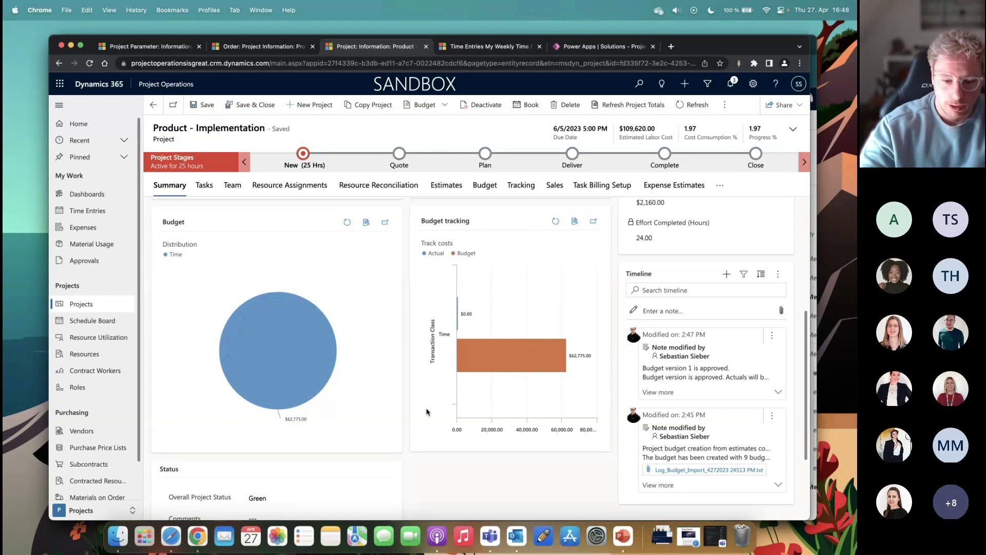
# - Open the project's first actual (1 hour, $90.00) and re-evaluate it against the budget
pyautogui.click(720, 185)
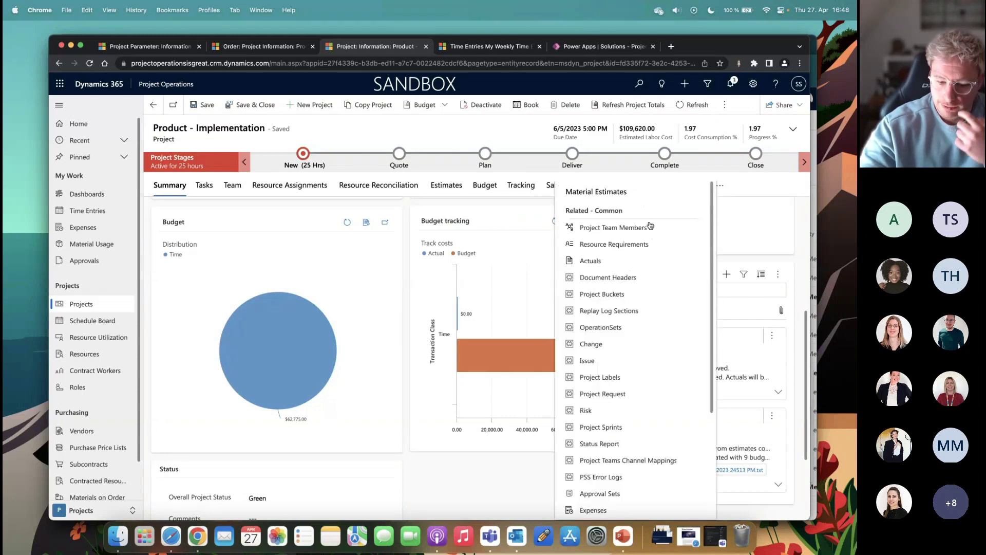
pyautogui.click(615, 262)
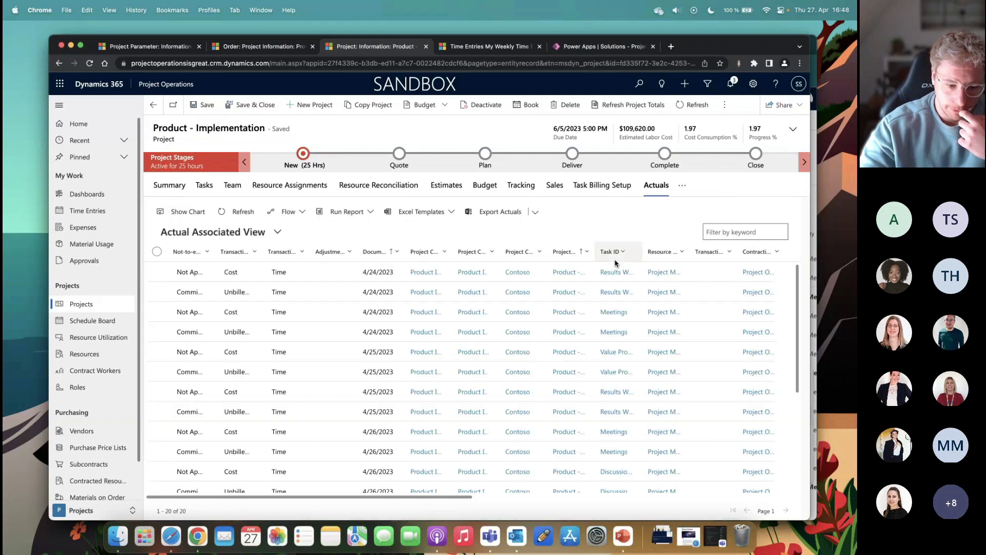
pyautogui.click(319, 280)
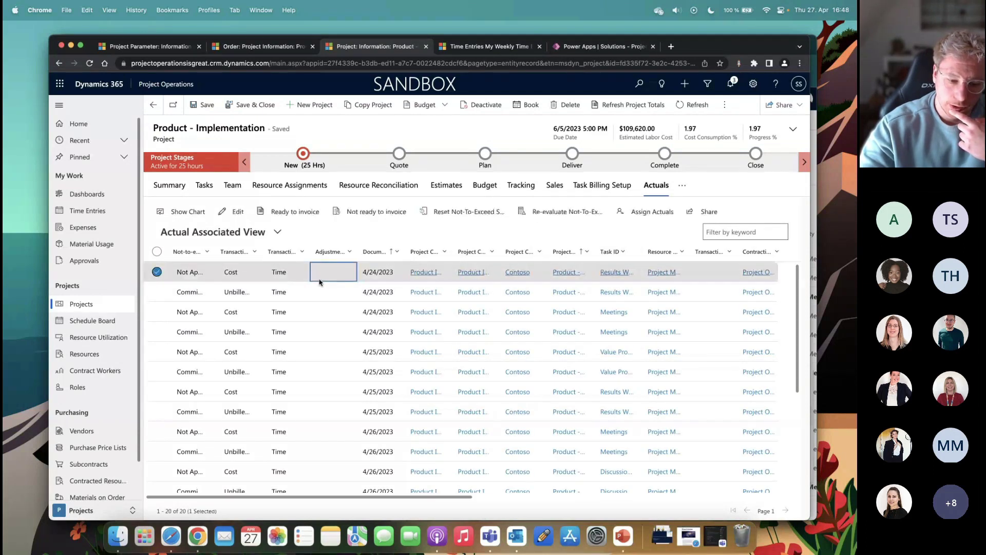
pyautogui.doubleClick(320, 282)
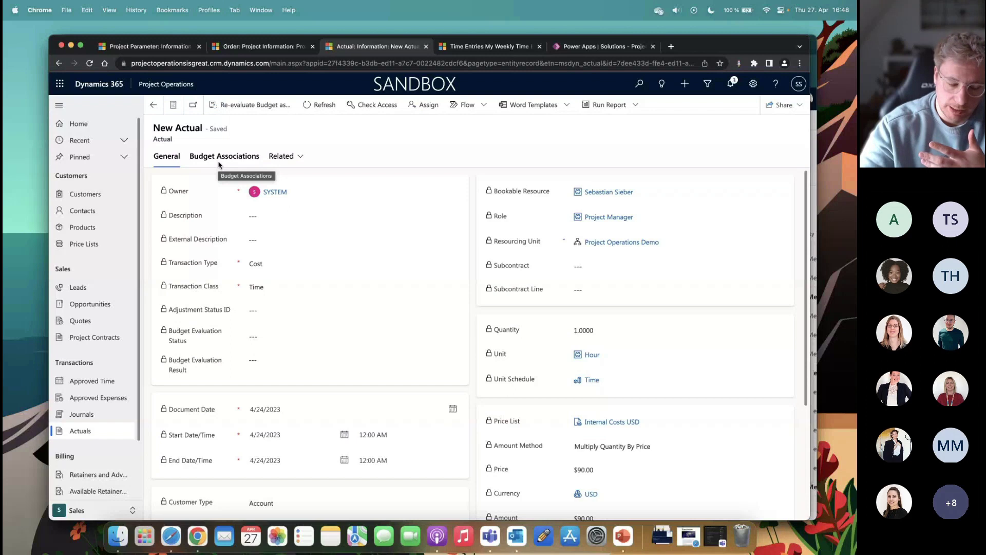
pyautogui.click(254, 114)
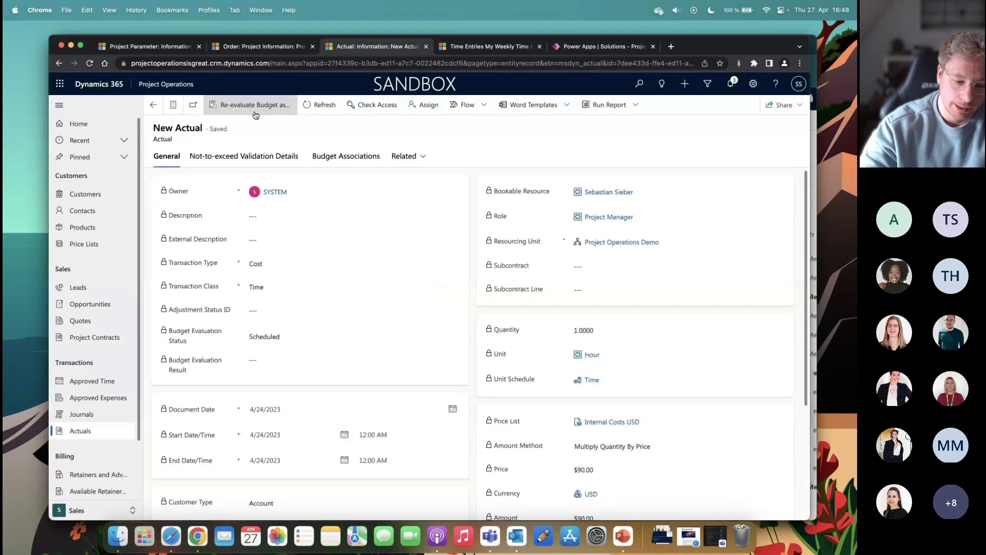